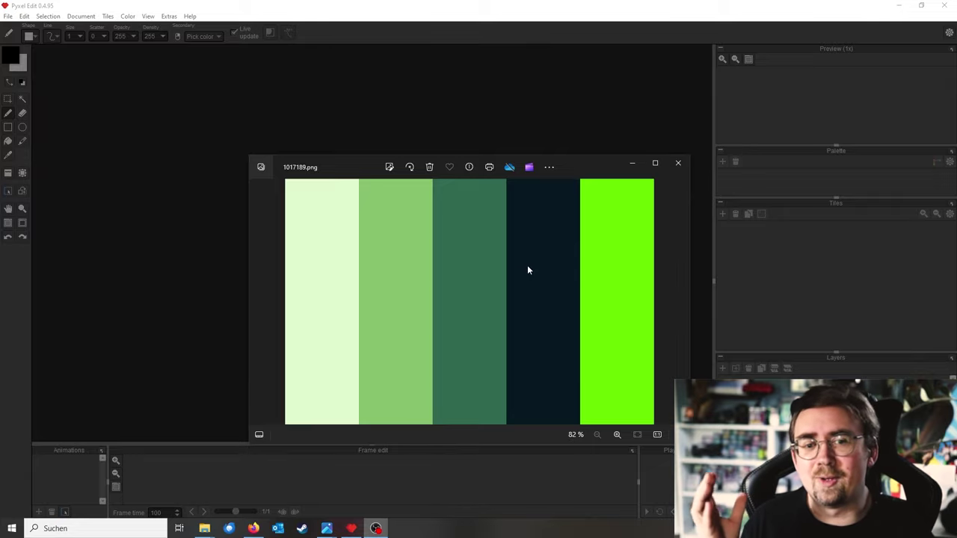
Close the two reference images and create a tiled document 120 tiles wide and 9 high with 16 x 16 tiles
click(679, 163)
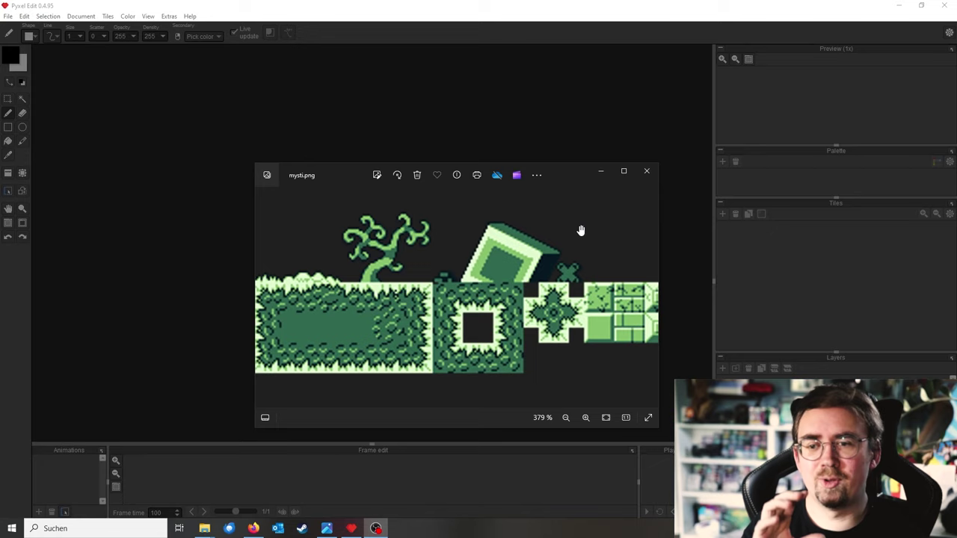
click(646, 171)
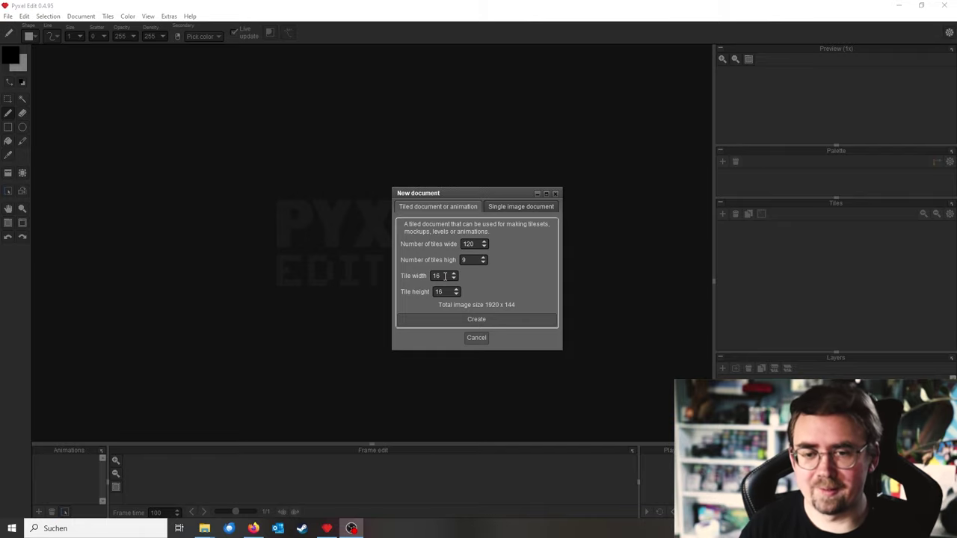
double_click(476, 242)
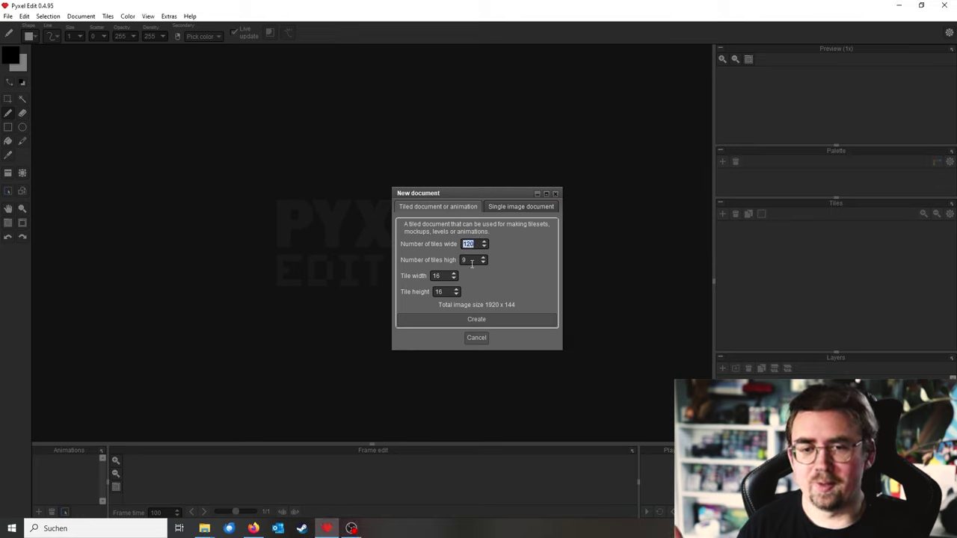
double_click(471, 261)
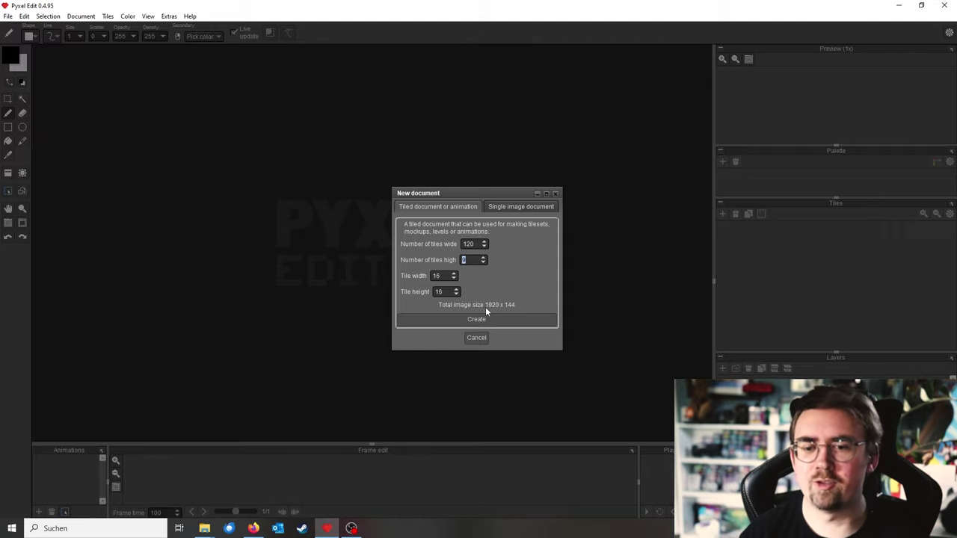
click(508, 320)
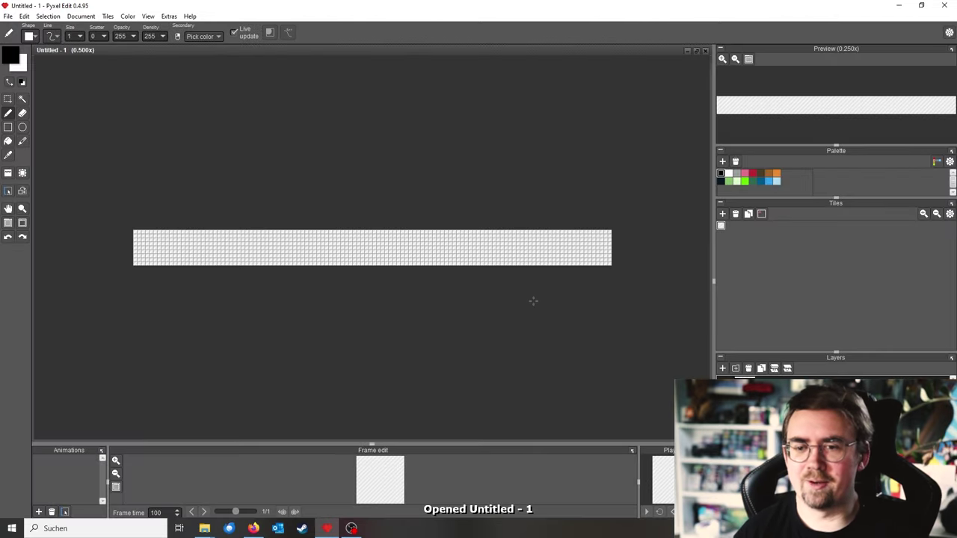
scroll(344, 282, up, 1)
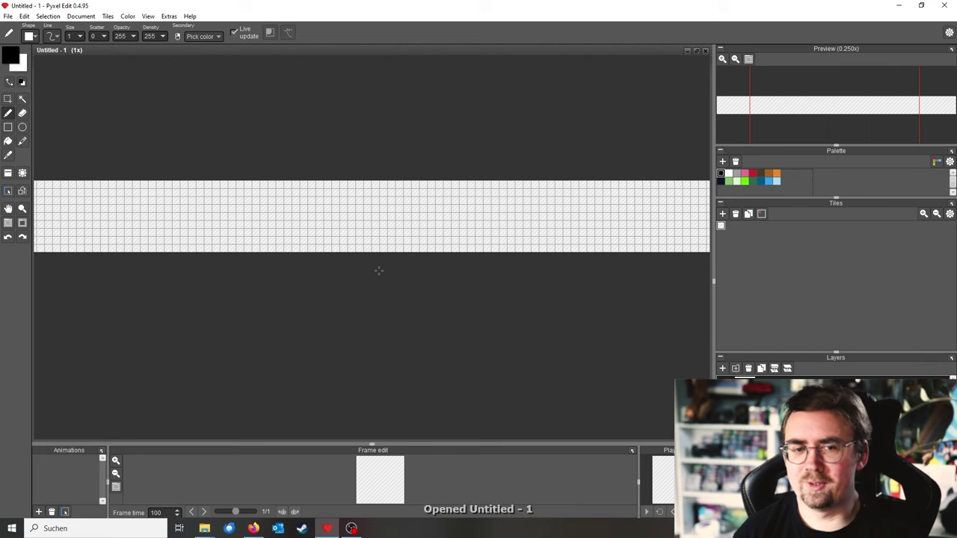
scroll(379, 271, down, 1)
scroll(389, 244, up, 1)
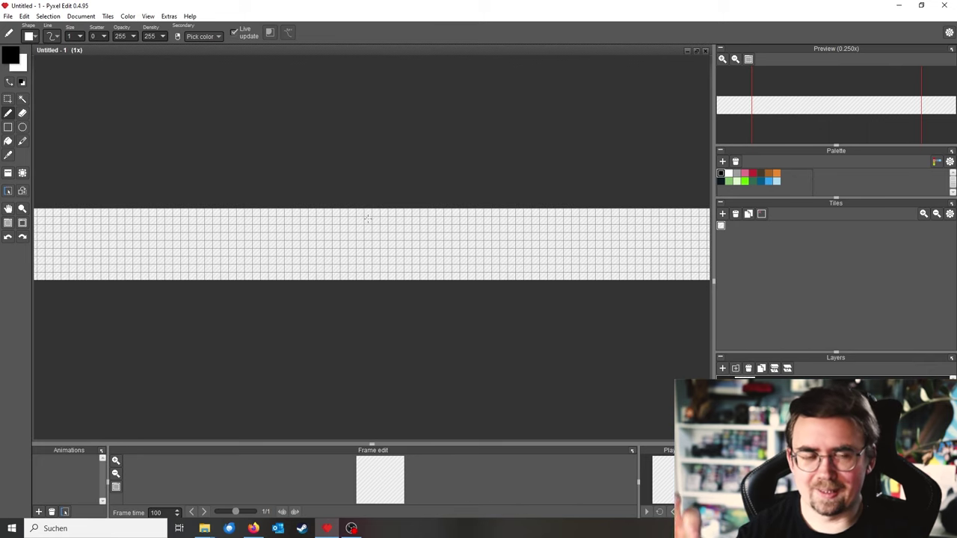
Import the green landscape tileset image as 16 x 16 tiles into the current document and enlarge the tile thumbnails
click(9, 19)
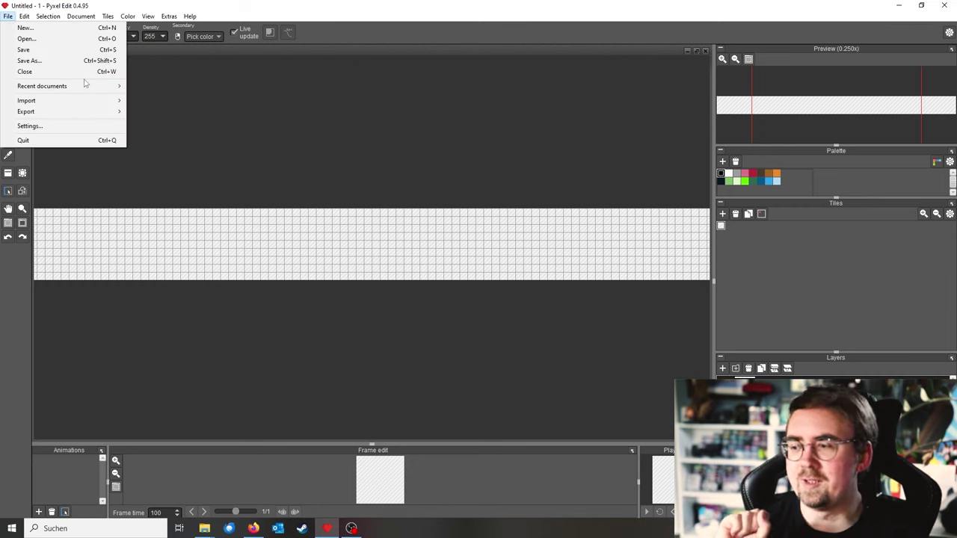
mouse_move(114, 103)
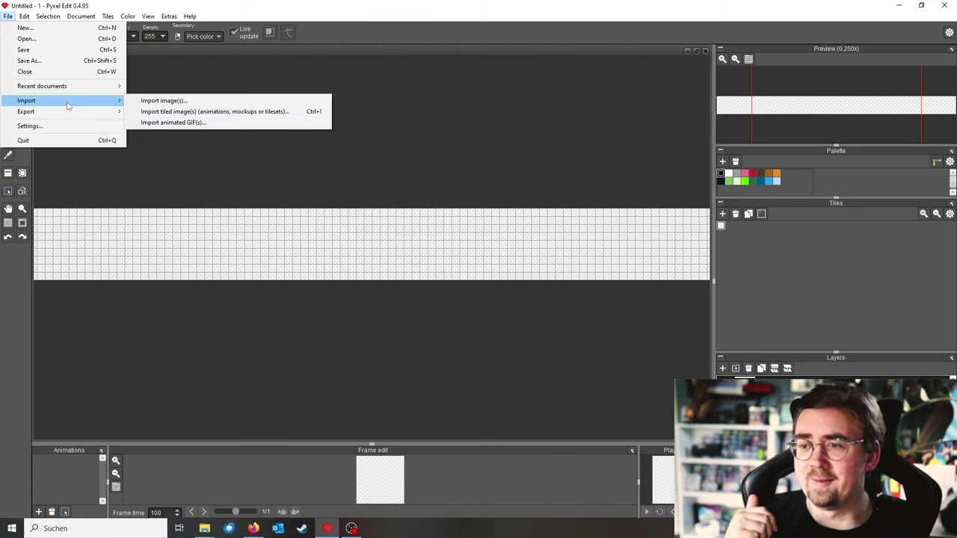
click(174, 114)
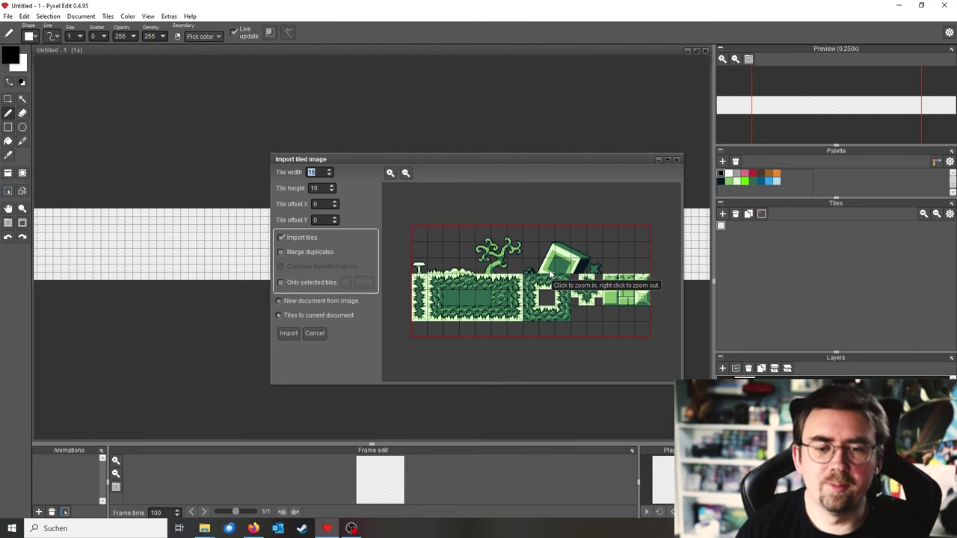
click(288, 333)
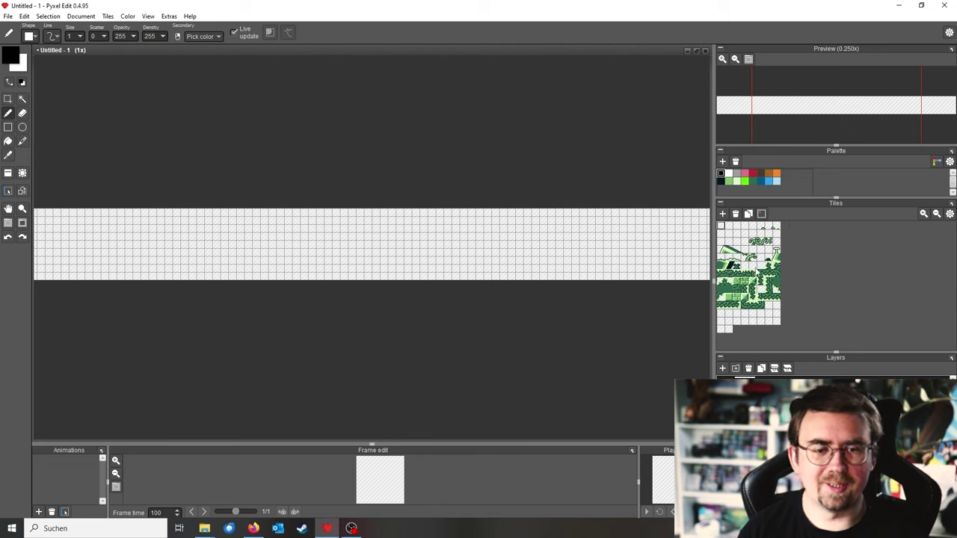
click(923, 214)
scroll(847, 277, down, 5)
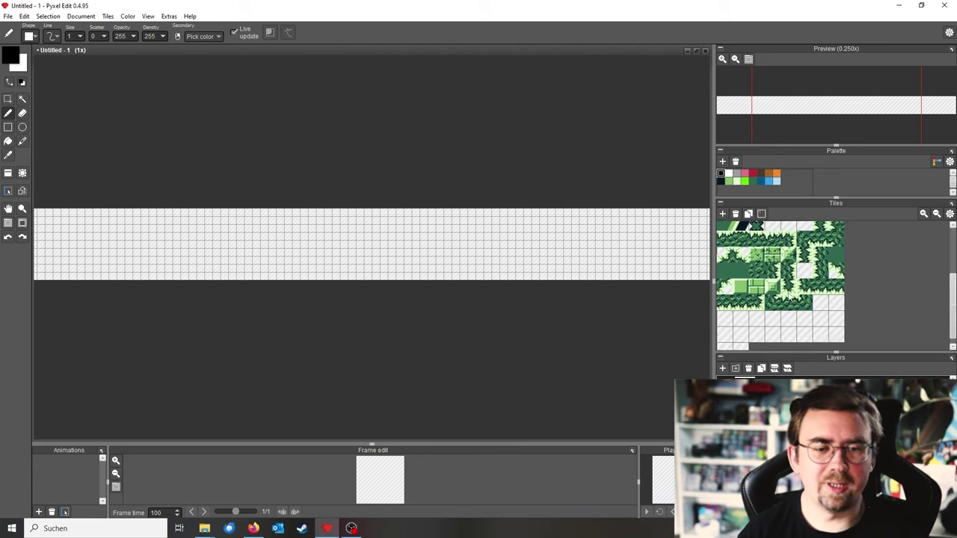
scroll(750, 226, up, 2)
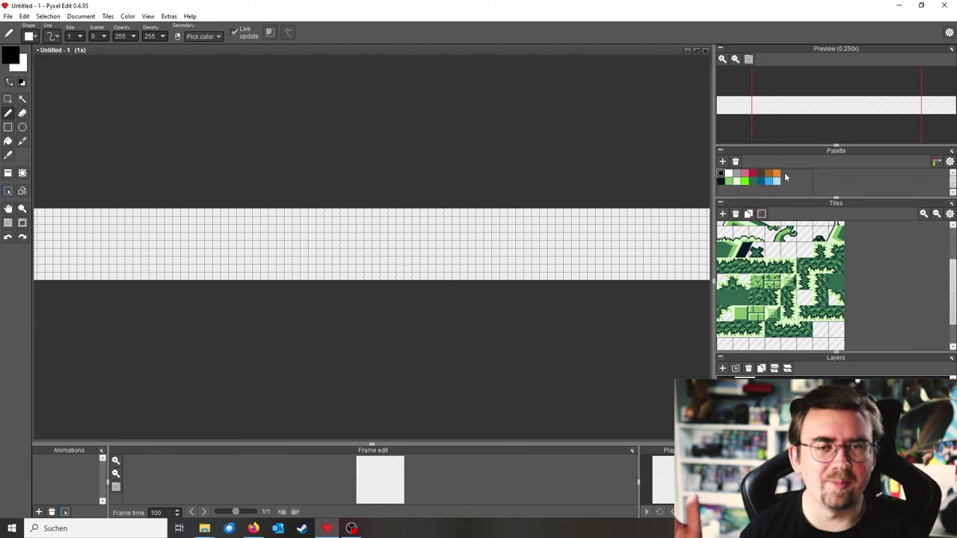
Examine the dark, medium, pale, bright and deep green swatches in the palette
click(730, 184)
click(745, 182)
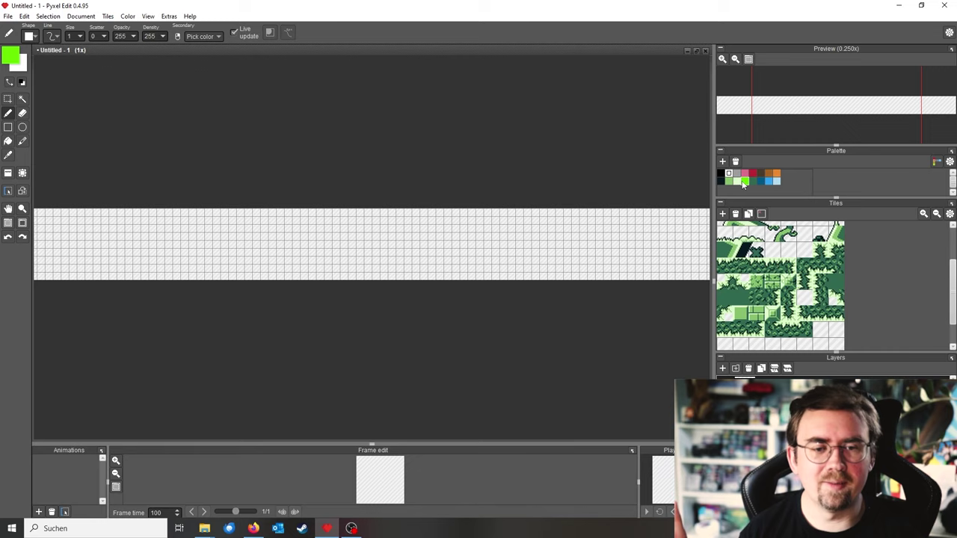
click(738, 183)
click(730, 183)
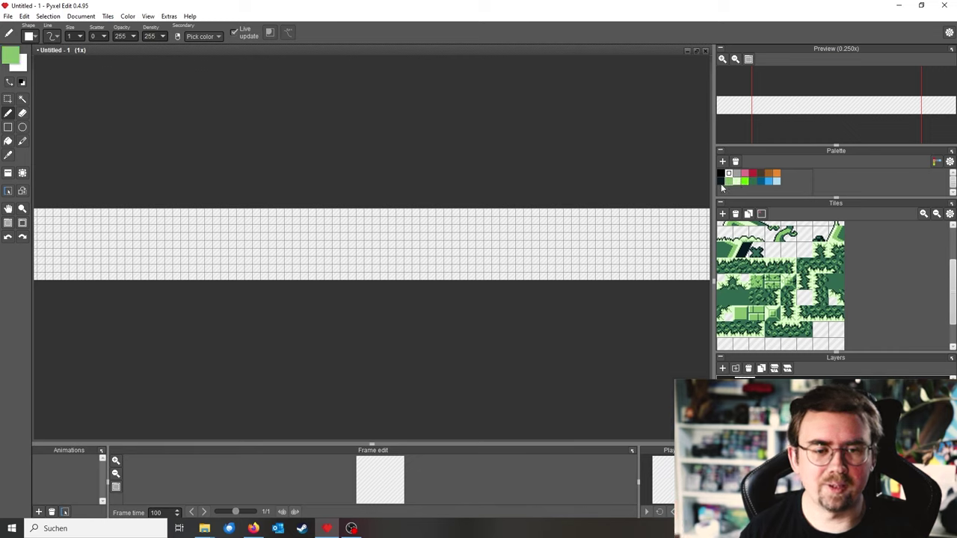
click(723, 182)
click(732, 184)
click(737, 183)
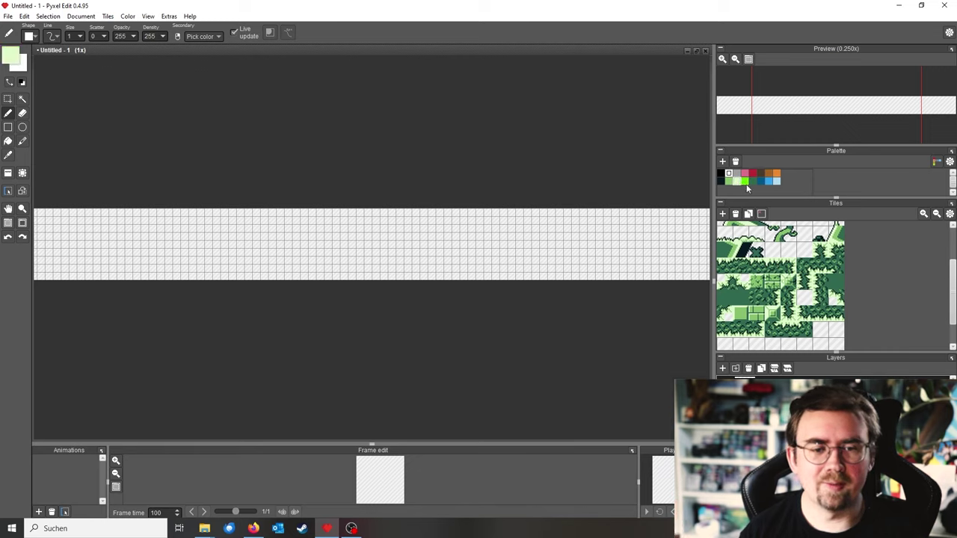
click(754, 181)
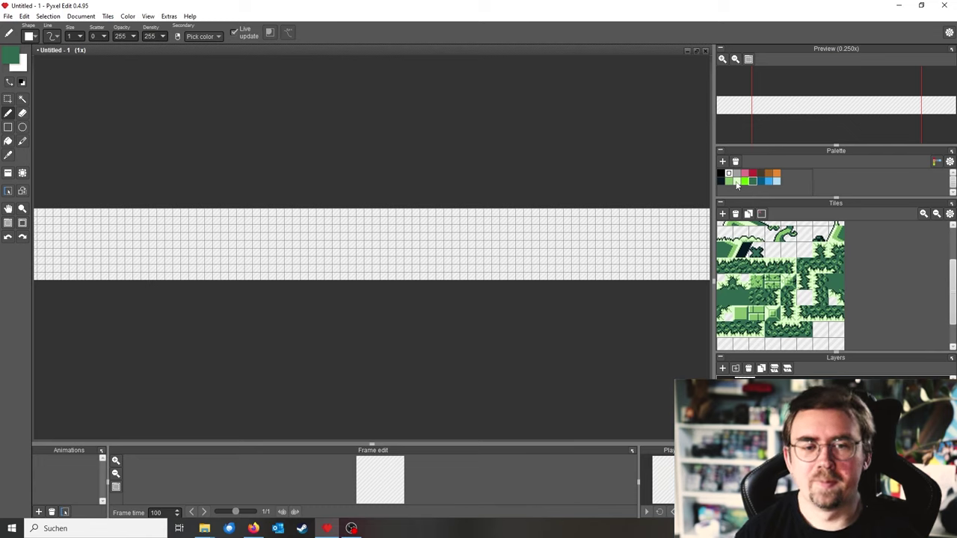
Fill the entire canvas with the medium light green from the palette
click(728, 183)
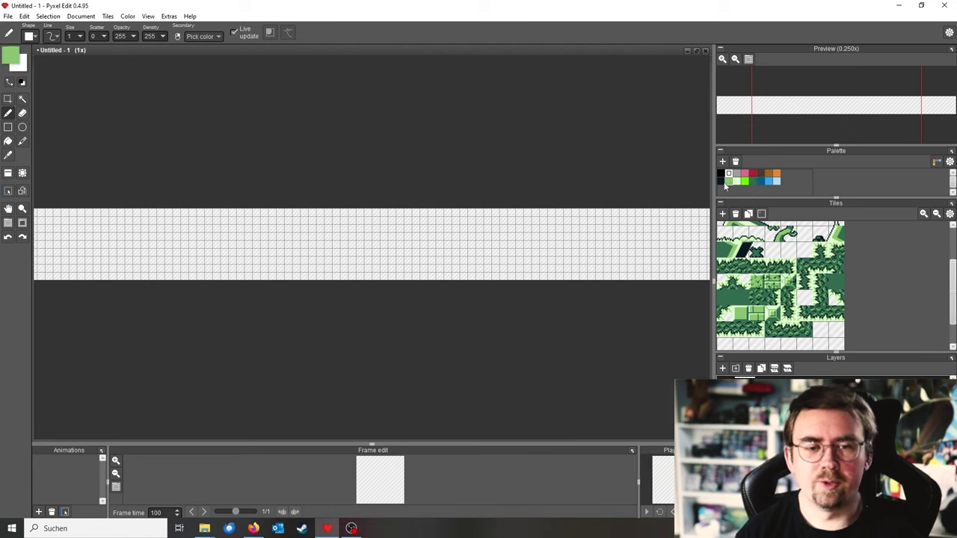
click(8, 142)
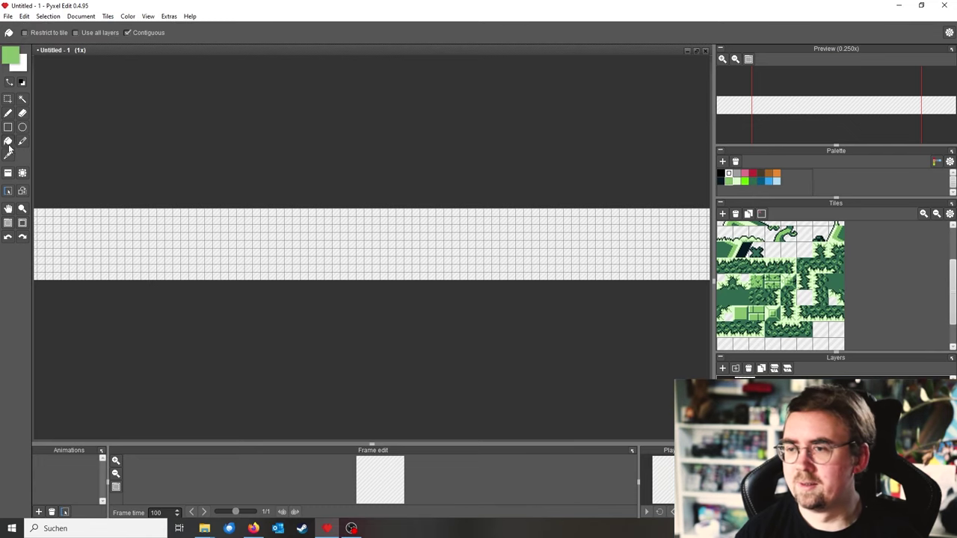
click(220, 232)
scroll(332, 267, down, 1)
scroll(332, 267, up, 1)
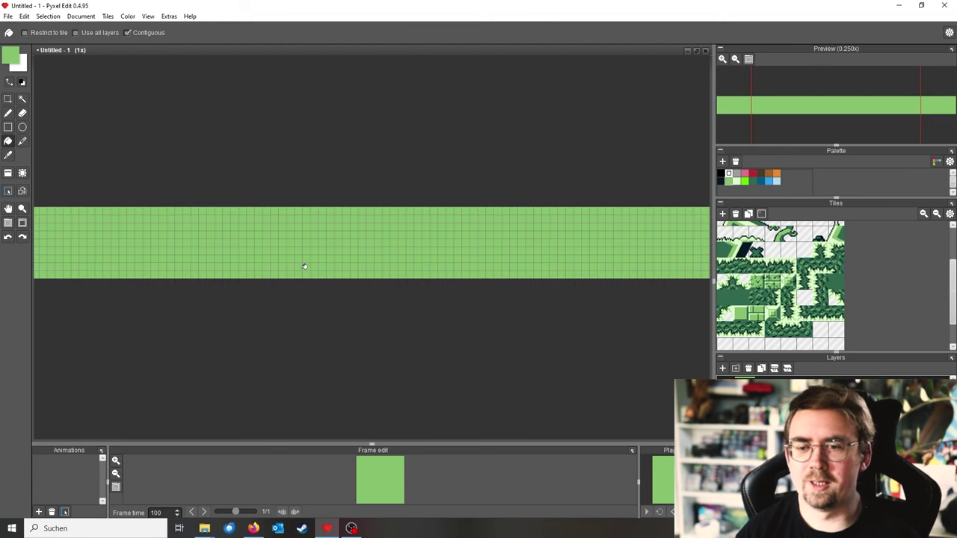
Lay ten grass-top ground tiles from the canvas's left edge along the third row from the bottom, ending with a right corner tile
key(space)
drag(198, 247, 459, 252)
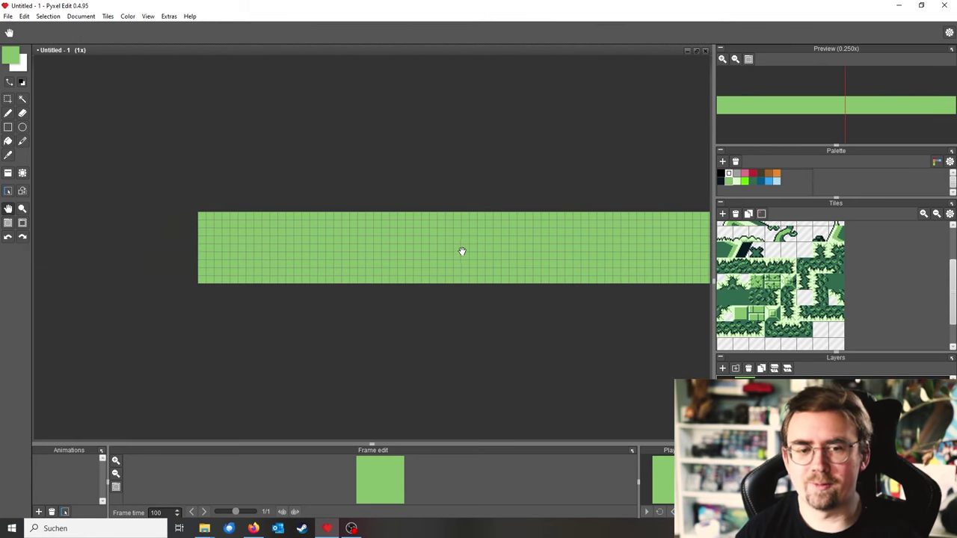
scroll(418, 276, up, 1)
scroll(288, 261, down, 1)
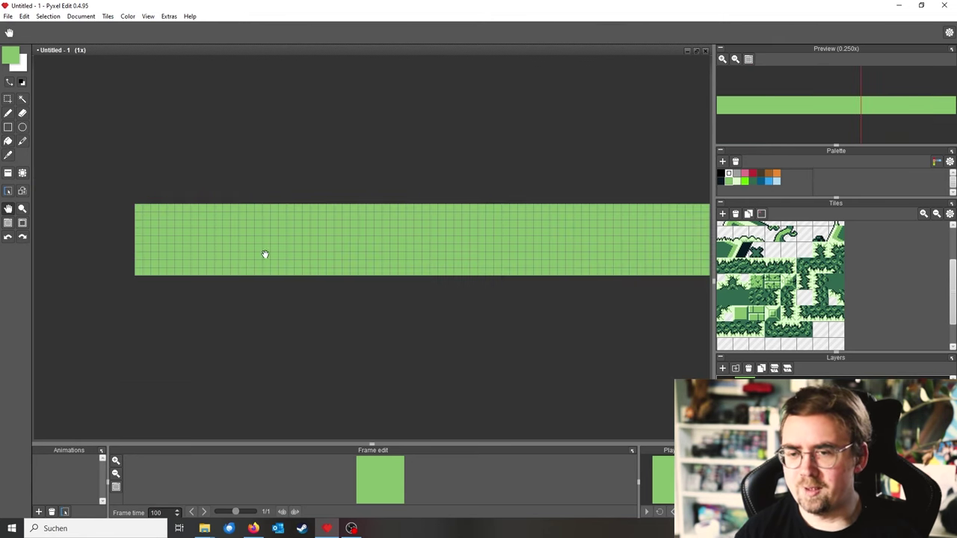
scroll(232, 250, up, 1)
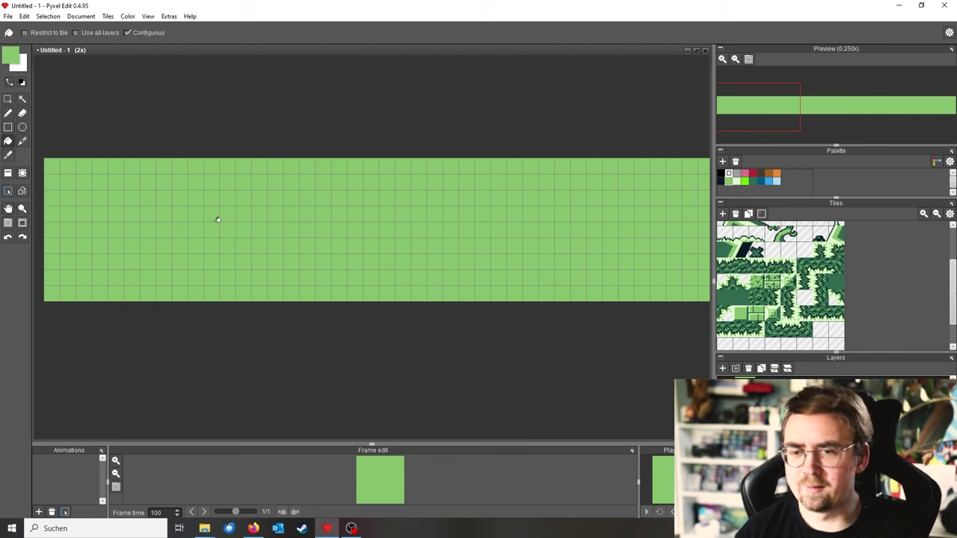
click(779, 270)
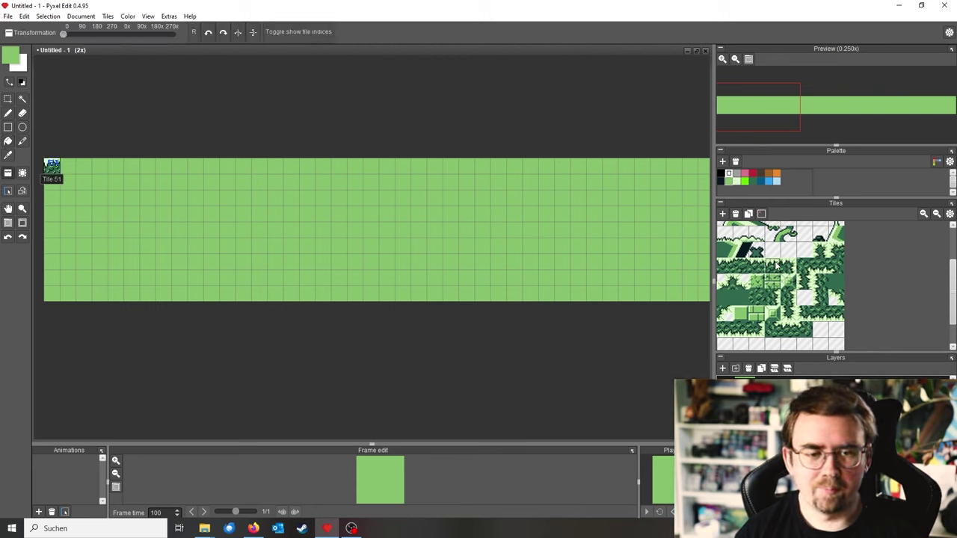
drag(51, 262, 197, 262)
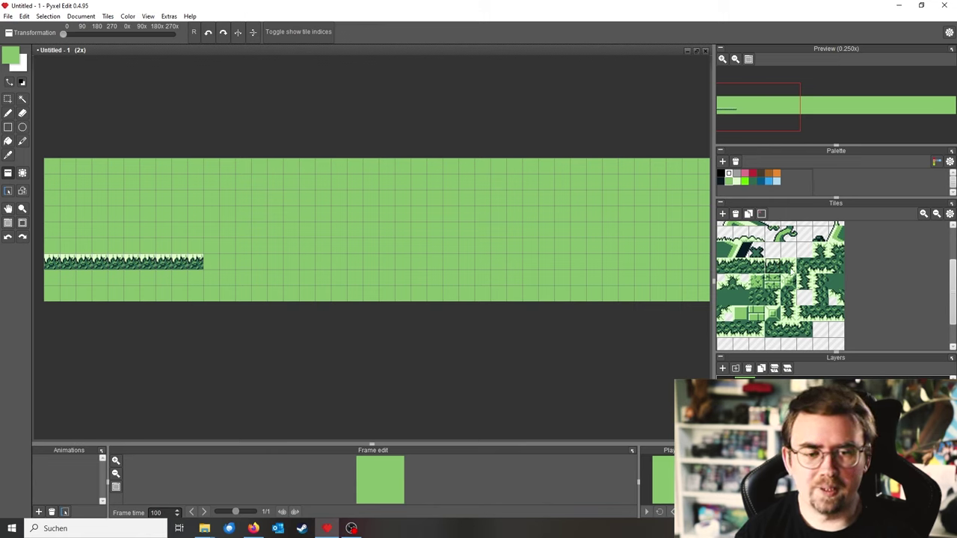
click(210, 262)
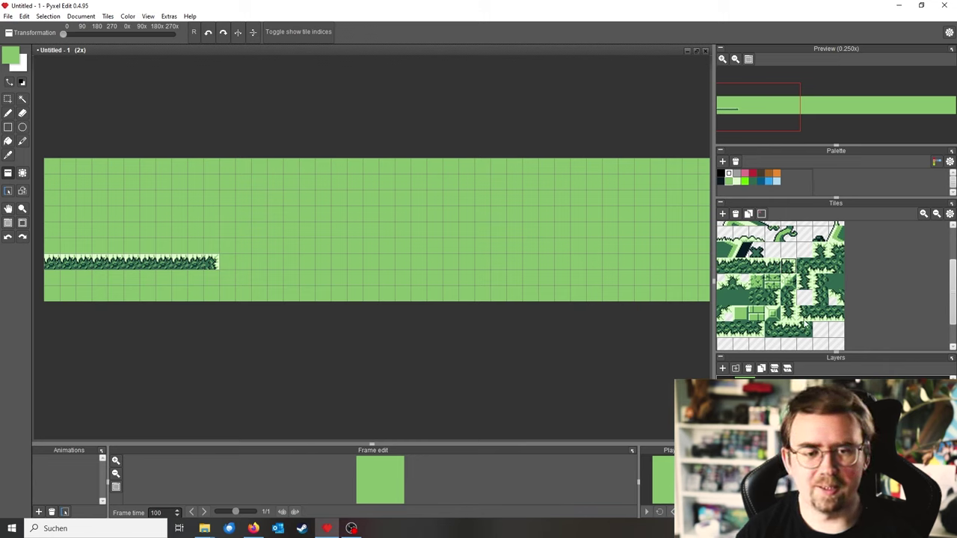
Place two right-edge ground tiles below the corner tile, down to the canvas's bottom edge
click(789, 295)
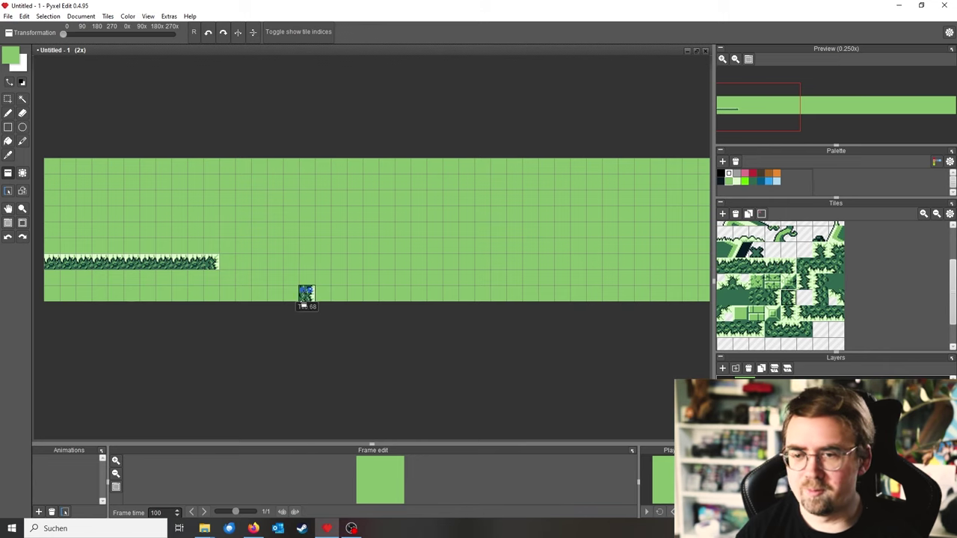
drag(211, 292, 212, 275)
click(212, 262)
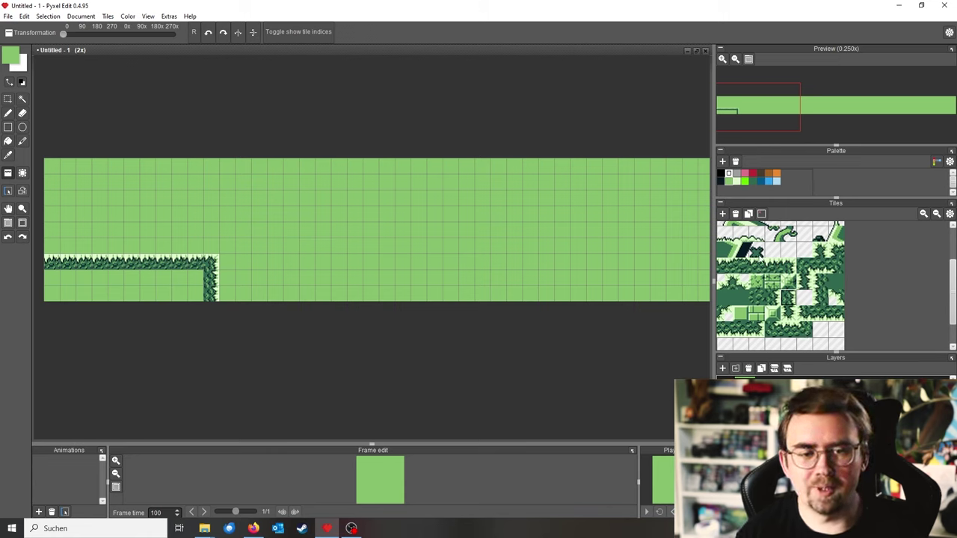
Place the two lower trunk tiles of the curly tree side by side on the grass ground
click(782, 237)
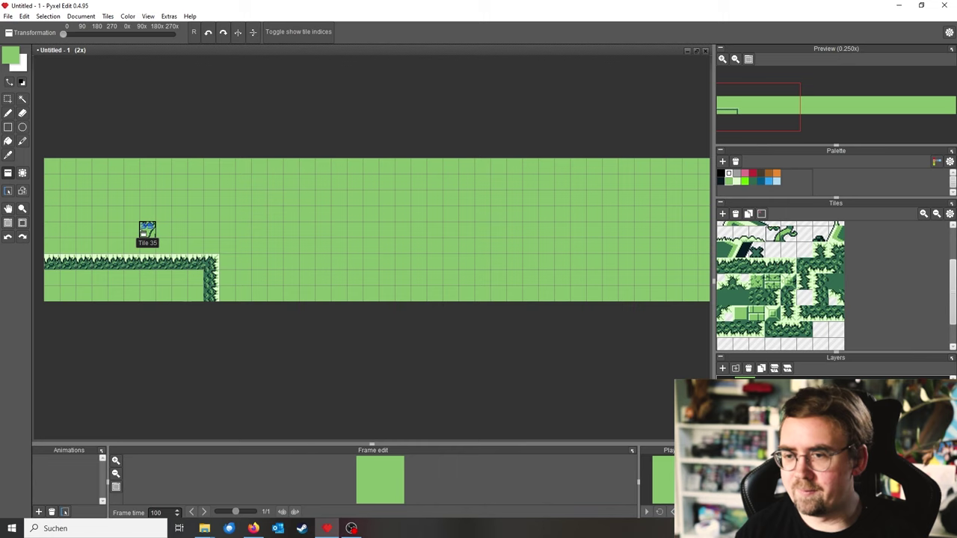
click(116, 246)
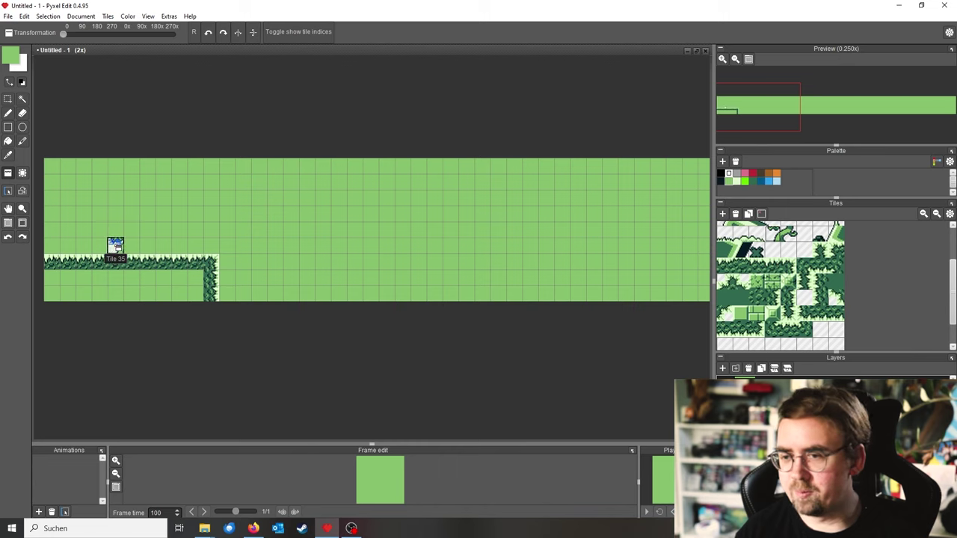
click(795, 244)
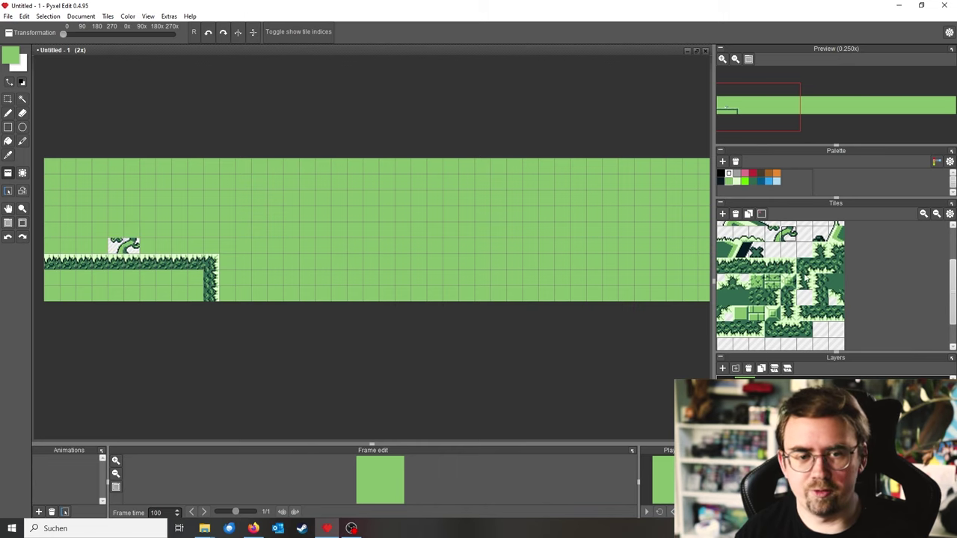
Place the curly tree's three branch tiles side by side directly above its two trunk tiles
scroll(806, 279, up, 3)
click(793, 265)
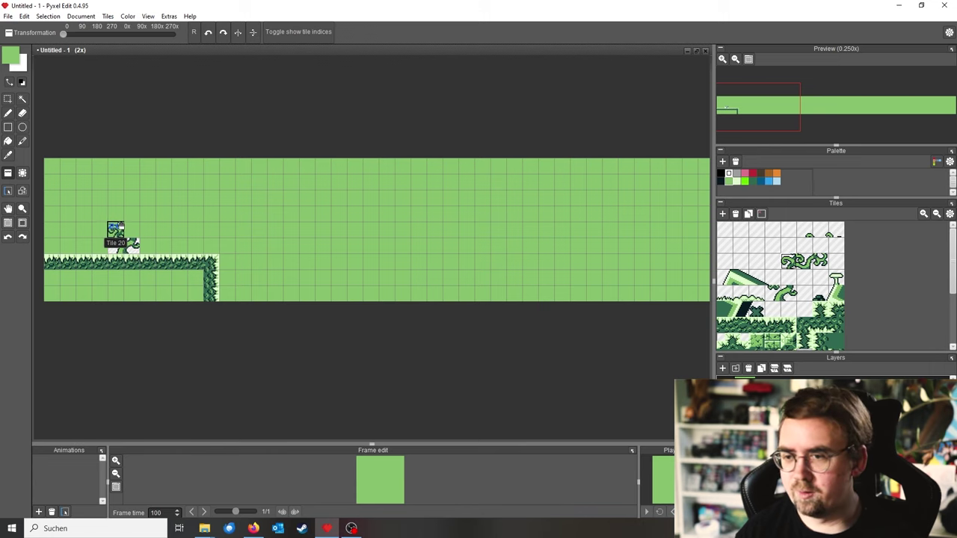
click(119, 234)
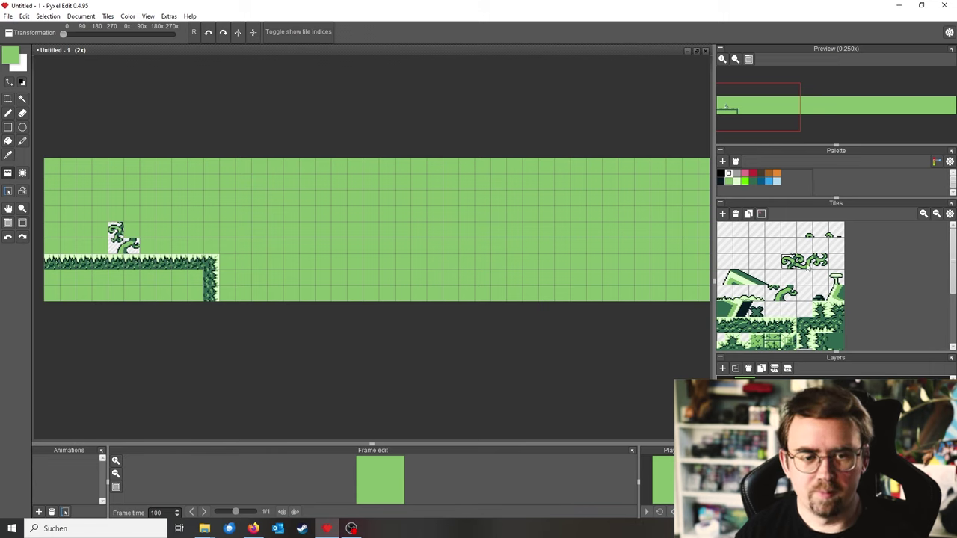
click(806, 263)
click(123, 236)
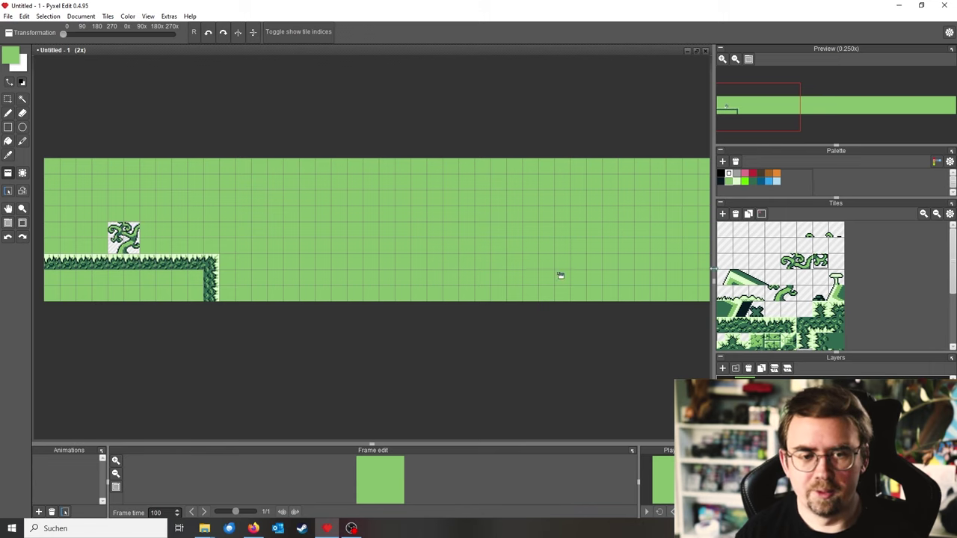
click(148, 234)
Place the curly tree's three top tiles in a row directly above its branch tiles
click(805, 229)
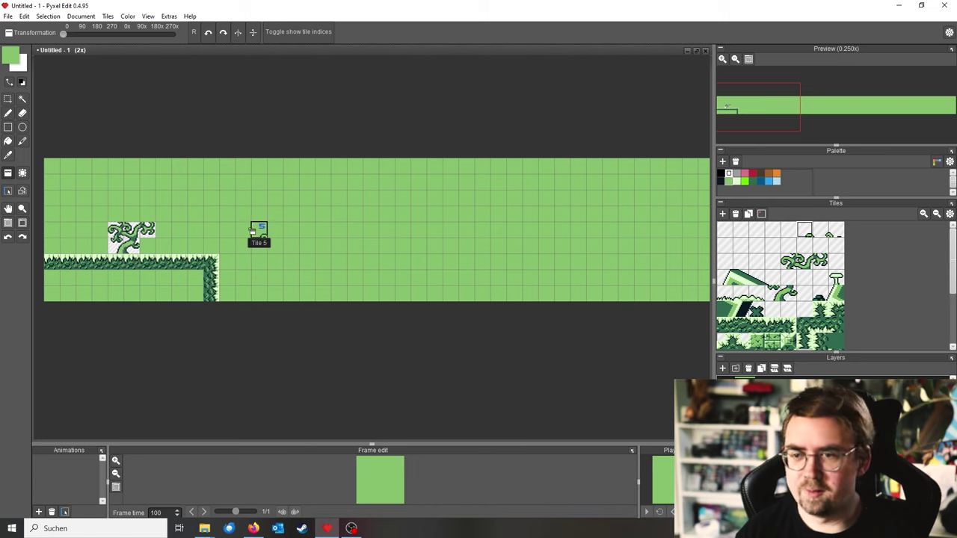
click(116, 215)
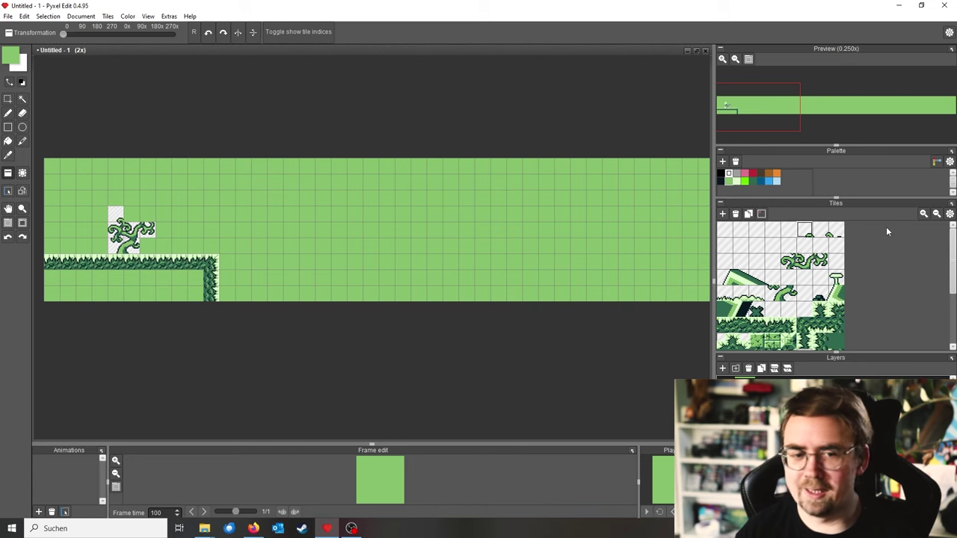
click(821, 230)
click(131, 215)
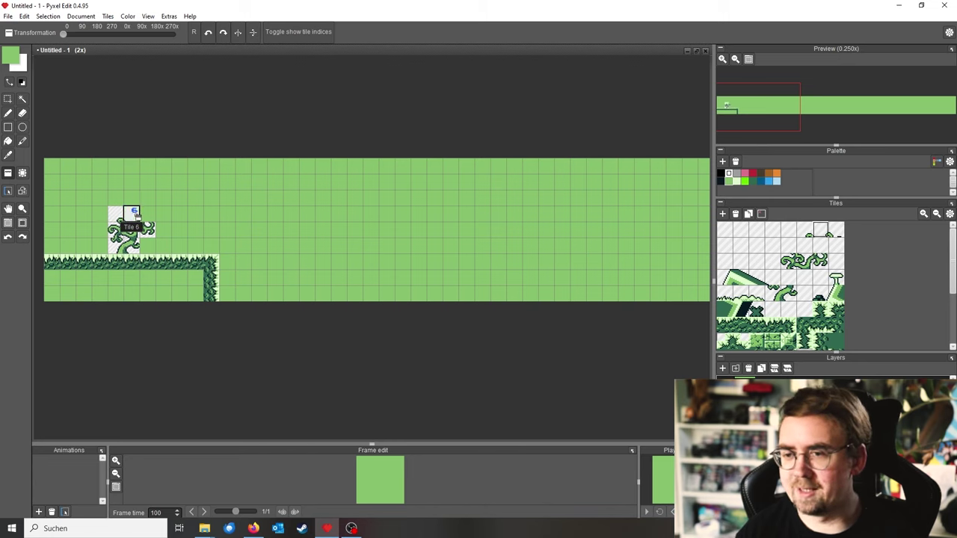
click(836, 232)
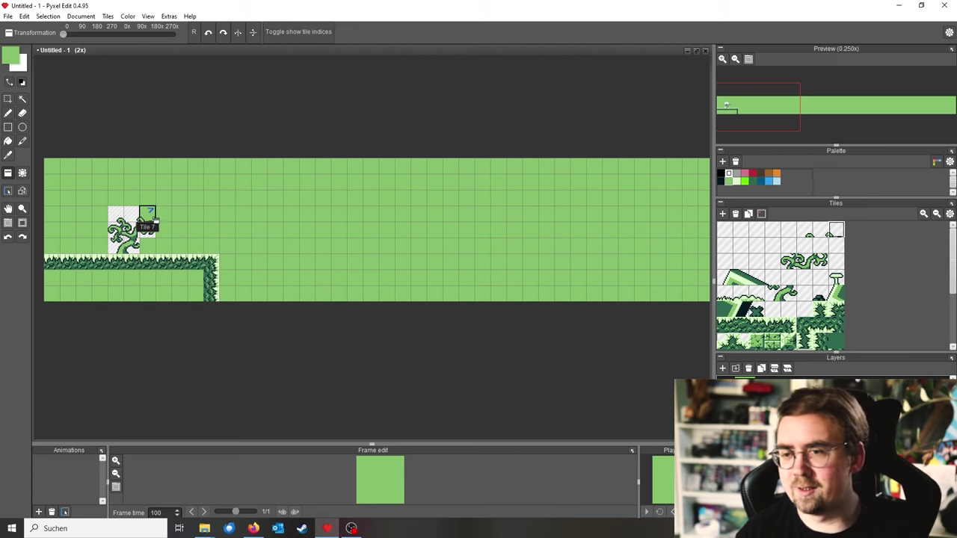
click(148, 214)
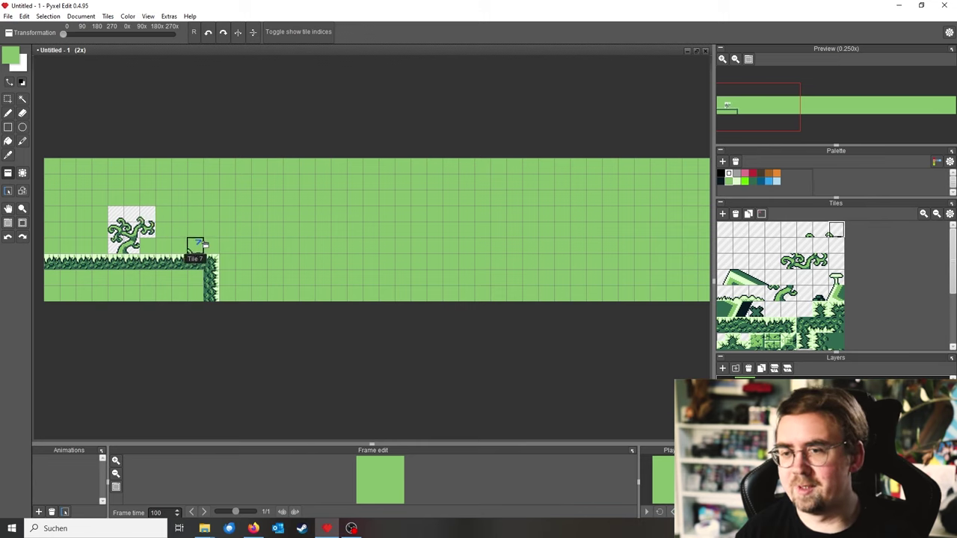
Fill the blank background of the curly tree's tiles with the canvas's medium light green
click(8, 142)
click(140, 212)
click(115, 243)
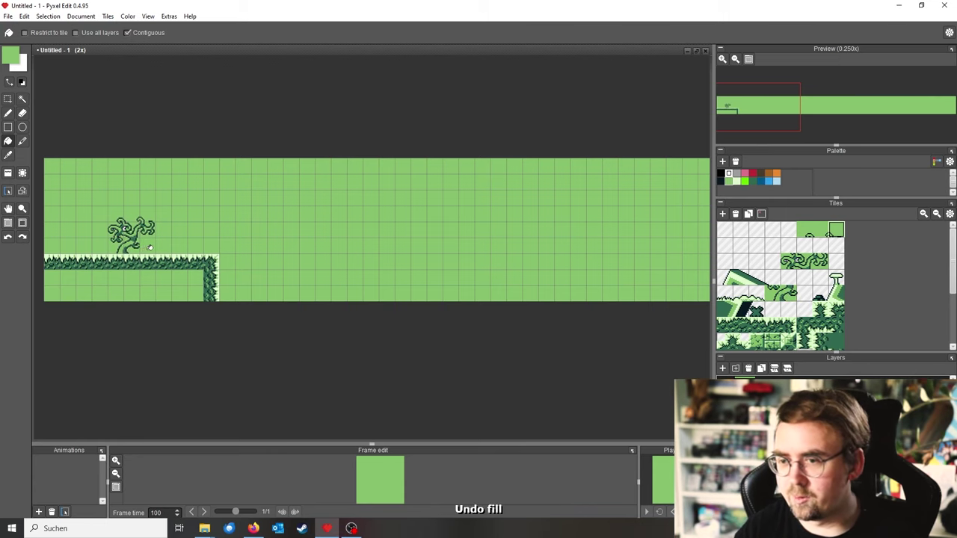
scroll(133, 247, up, 2)
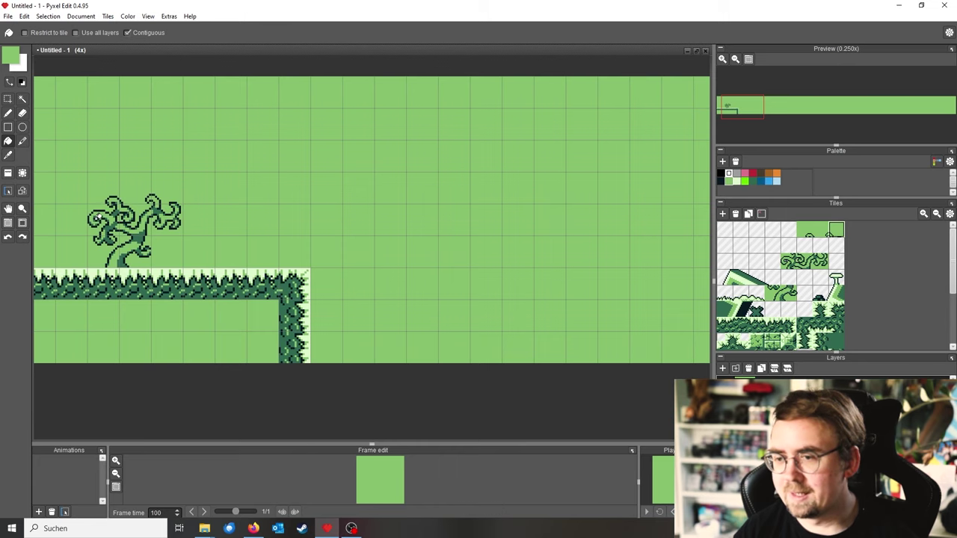
scroll(318, 233, down, 2)
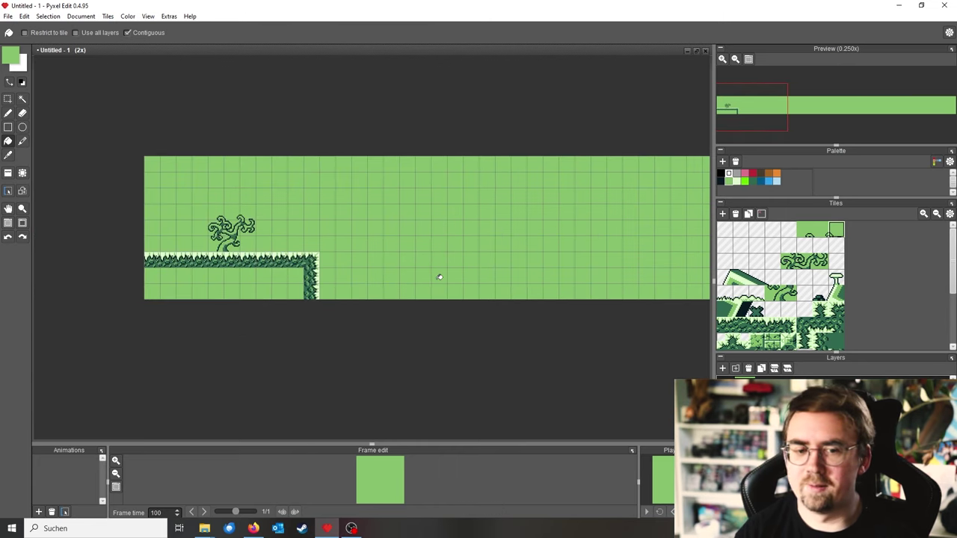
Outline a second ground platform after a two-tile gap, with a left corner, two left-edge tiles beneath it and nine grass-top tiles
scroll(826, 299, down, 1)
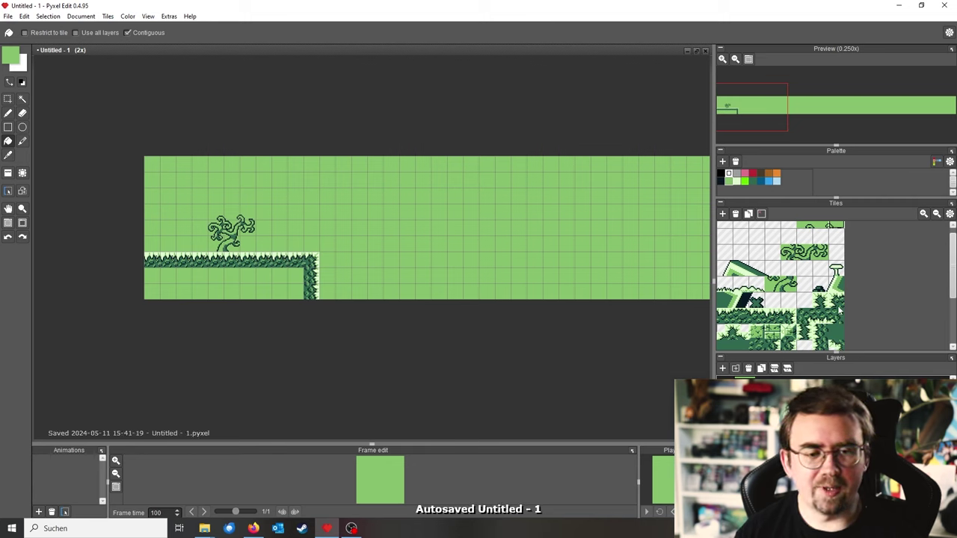
click(836, 300)
click(360, 260)
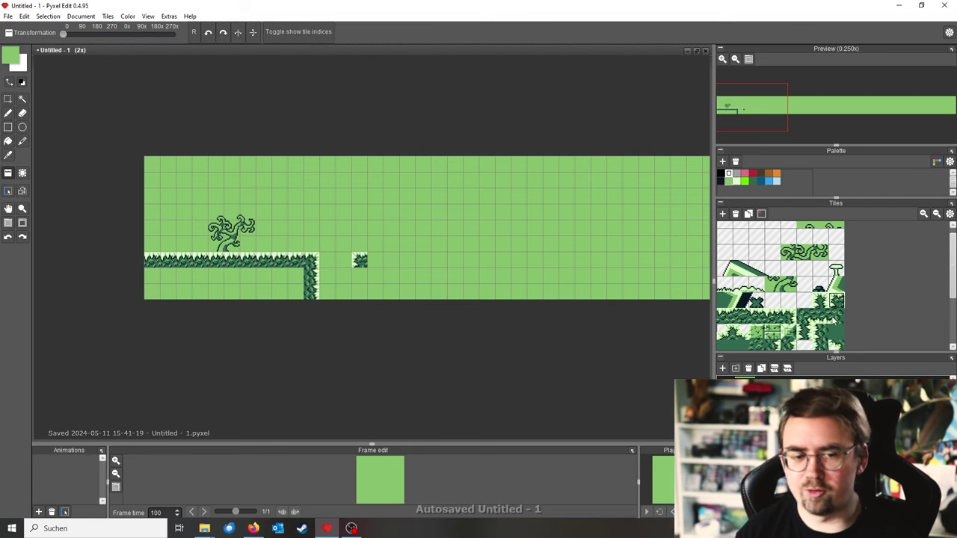
click(821, 335)
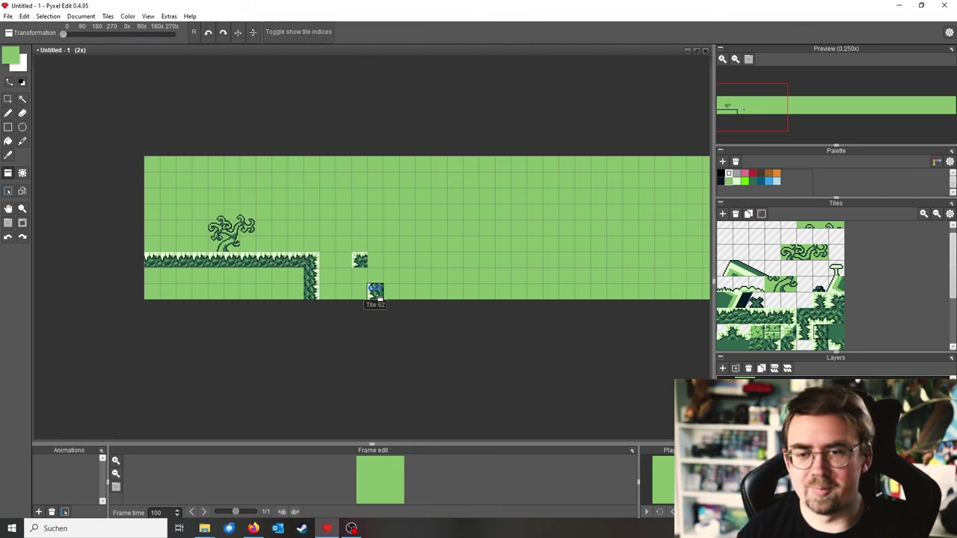
click(360, 277)
click(359, 292)
click(756, 320)
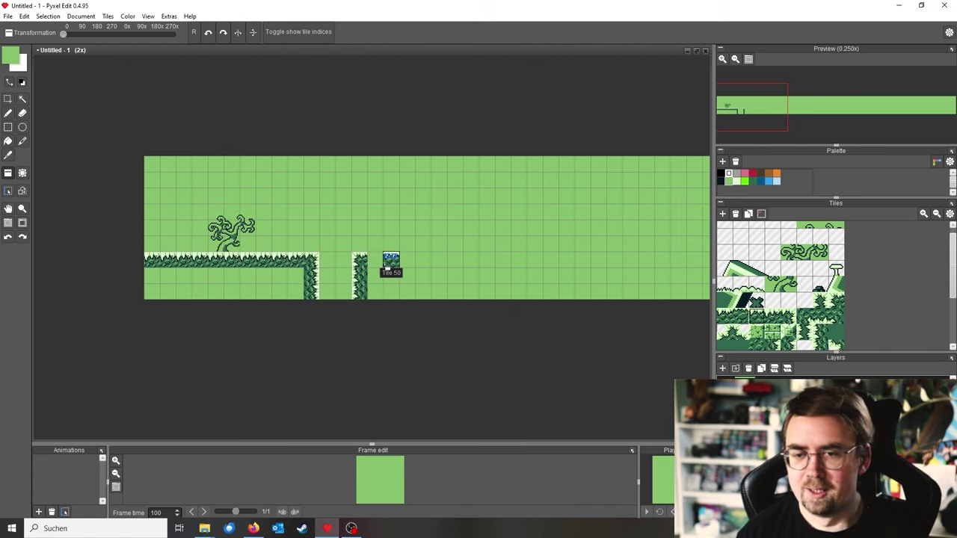
drag(387, 263, 504, 263)
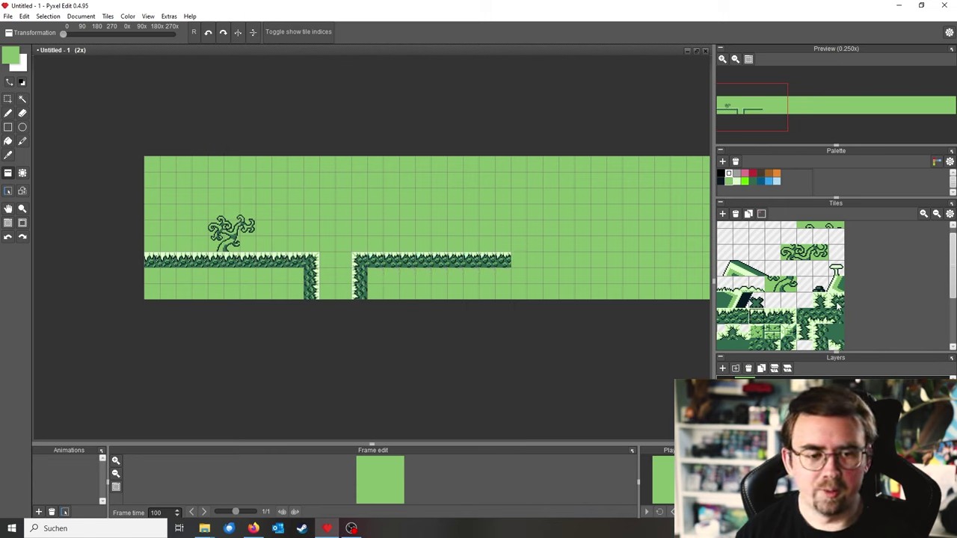
Place three left-corner tiles diagonally upward on the second platform as ascending steps, starting three tiles in from its left edge
click(836, 298)
click(408, 247)
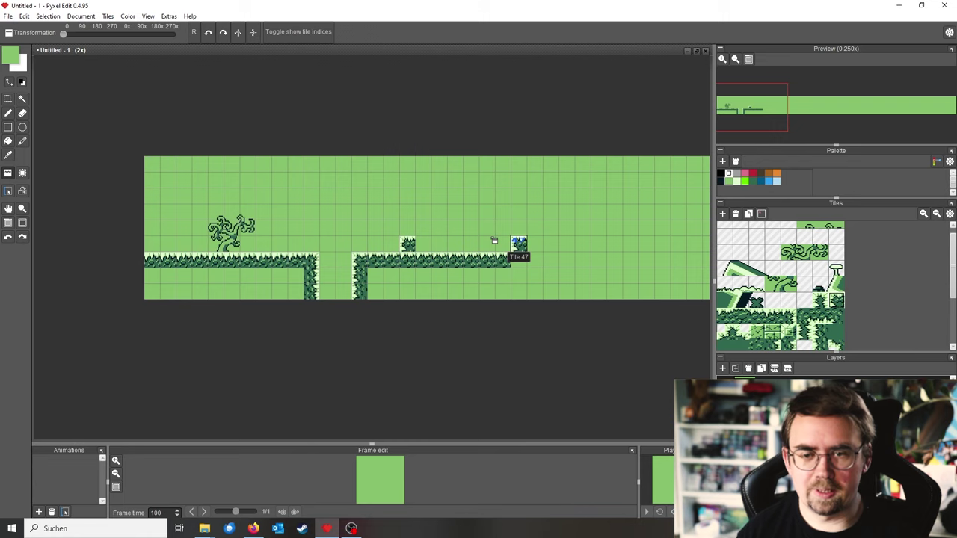
click(423, 228)
click(439, 213)
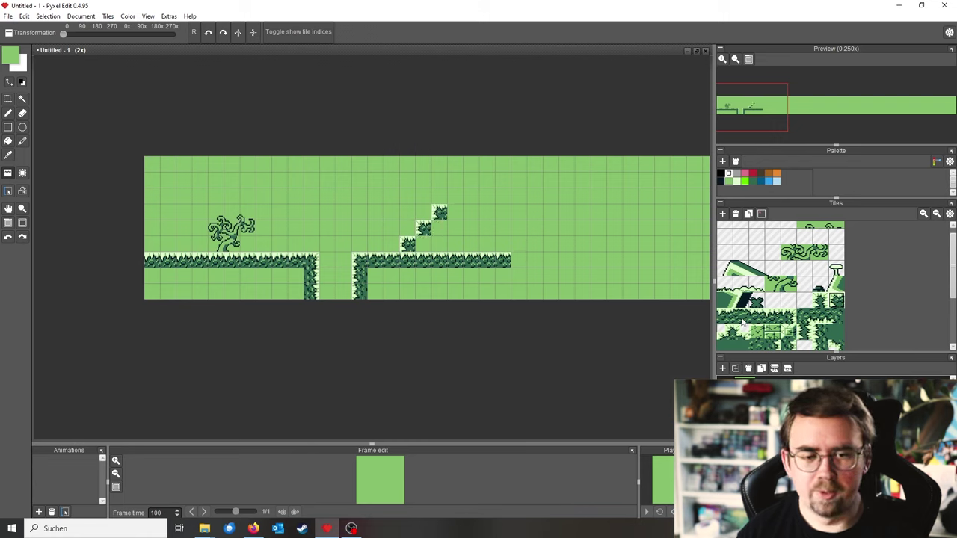
Scatter dark leaf-textured tiles inside both ground platforms and fill the stepped hill behind its corner tiles with them
click(756, 347)
drag(167, 274, 184, 274)
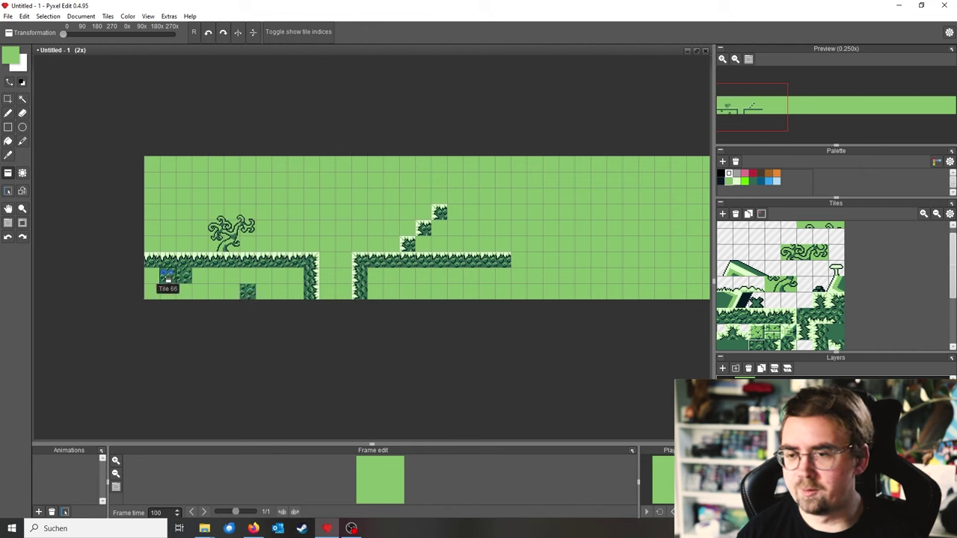
click(215, 291)
drag(247, 292, 297, 295)
drag(407, 292, 386, 271)
mouse_move(471, 291)
mouse_down()
mouse_move(439, 295)
mouse_move(440, 276)
mouse_up()
mouse_move(424, 241)
mouse_down()
mouse_move(450, 250)
mouse_move(442, 241)
mouse_move(477, 225)
mouse_move(464, 222)
mouse_move(489, 236)
mouse_move(466, 249)
mouse_up()
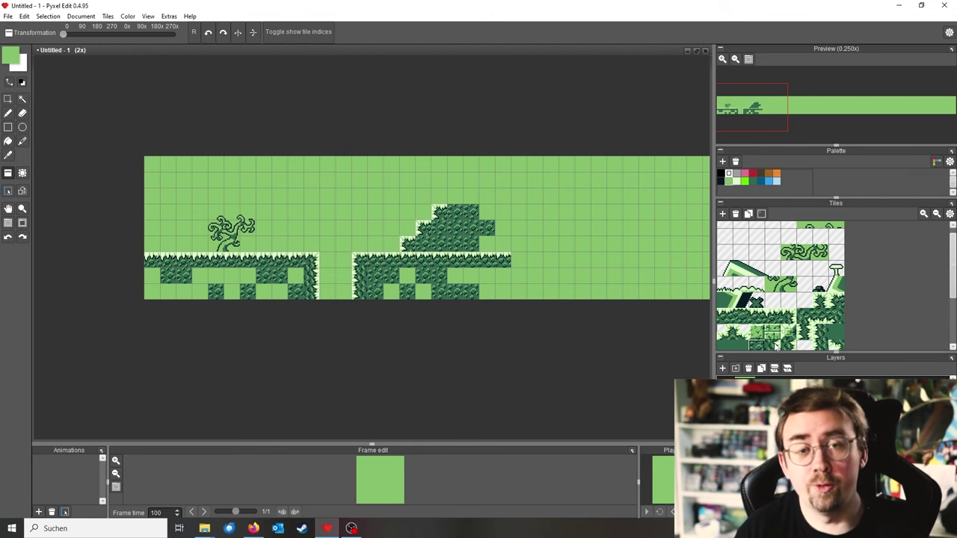
Fill the remaining gaps inside both ground platforms with the plain dark green tile
click(835, 333)
mouse_move(320, 279)
mouse_down()
mouse_move(209, 280)
mouse_move(201, 292)
mouse_move(154, 296)
mouse_move(151, 286)
mouse_move(278, 294)
mouse_up()
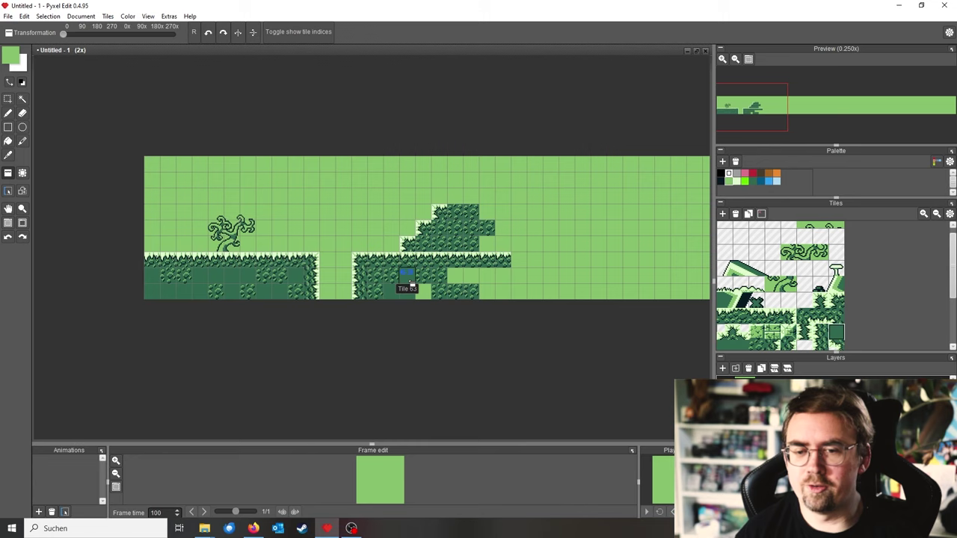
drag(411, 284, 507, 292)
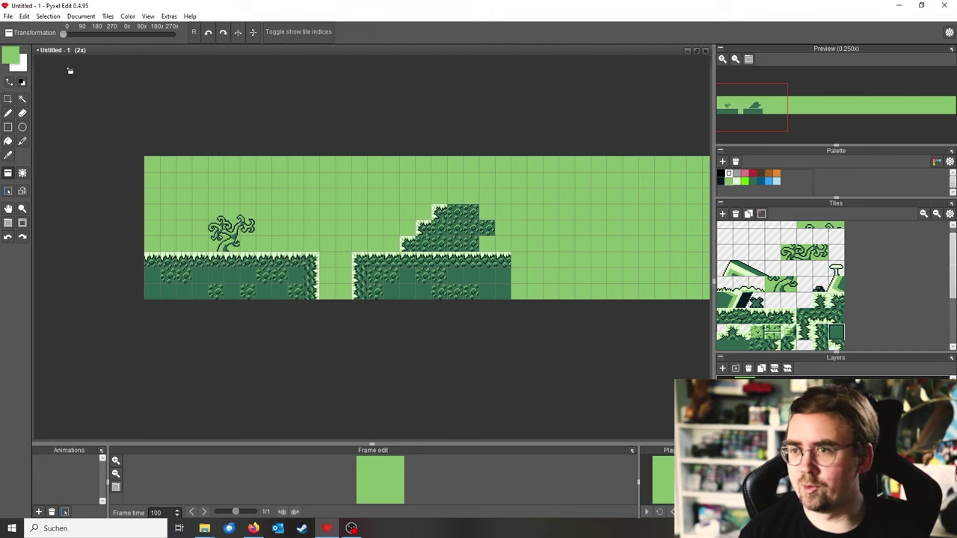
Export the level as a png image named level1 to the Desktop at pixel scale 1
click(8, 16)
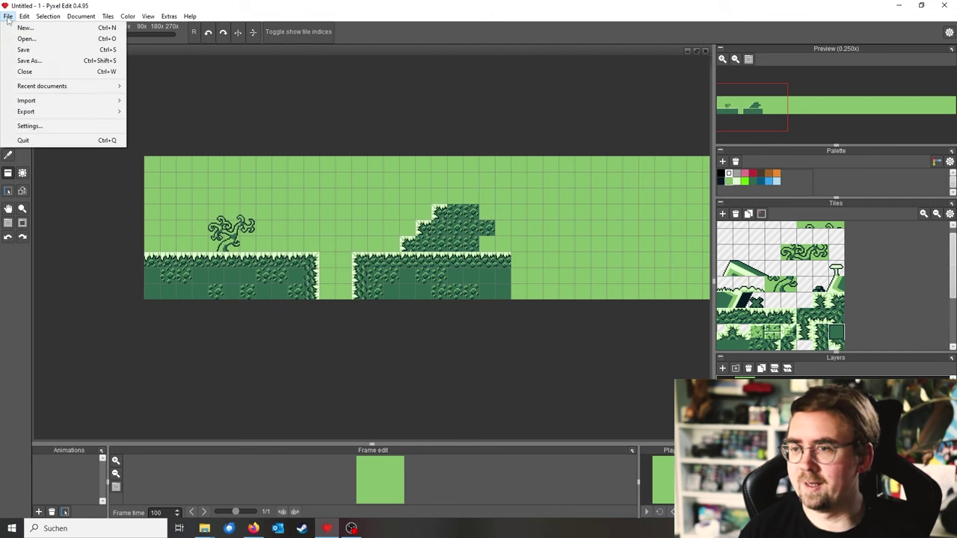
mouse_move(63, 111)
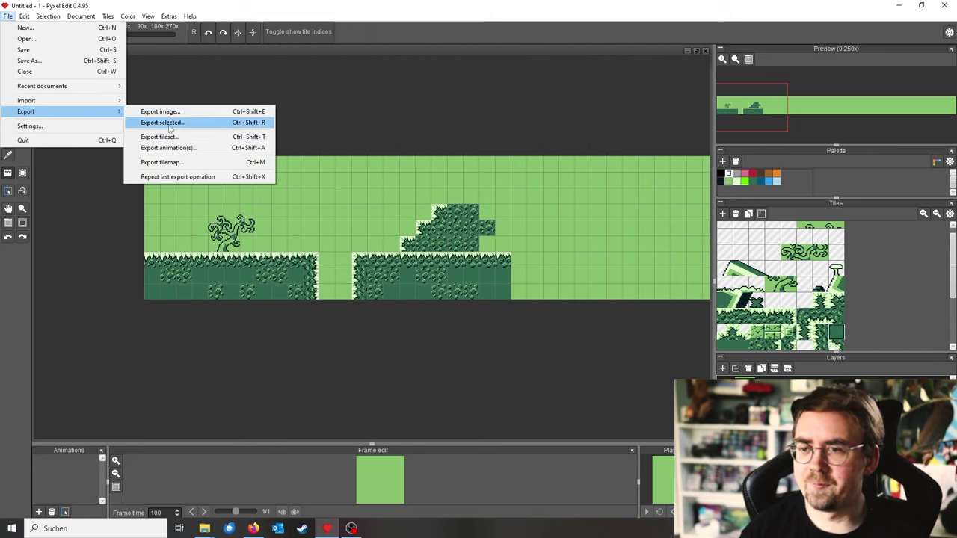
click(208, 114)
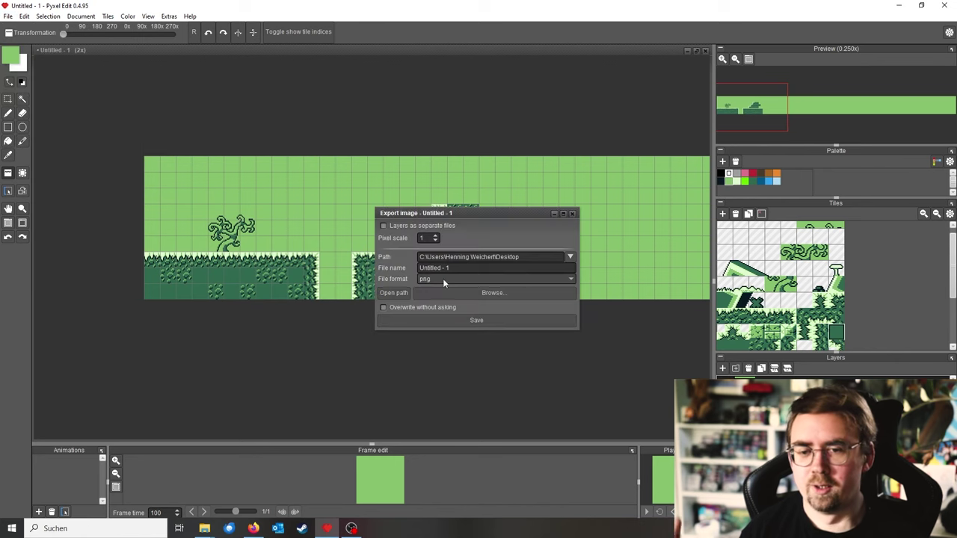
triple_click(474, 269)
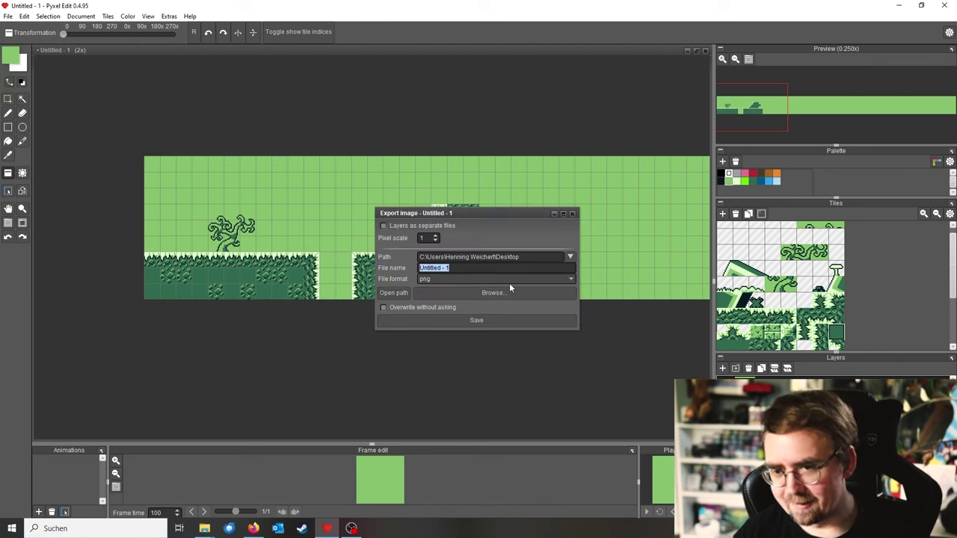
text(level1)
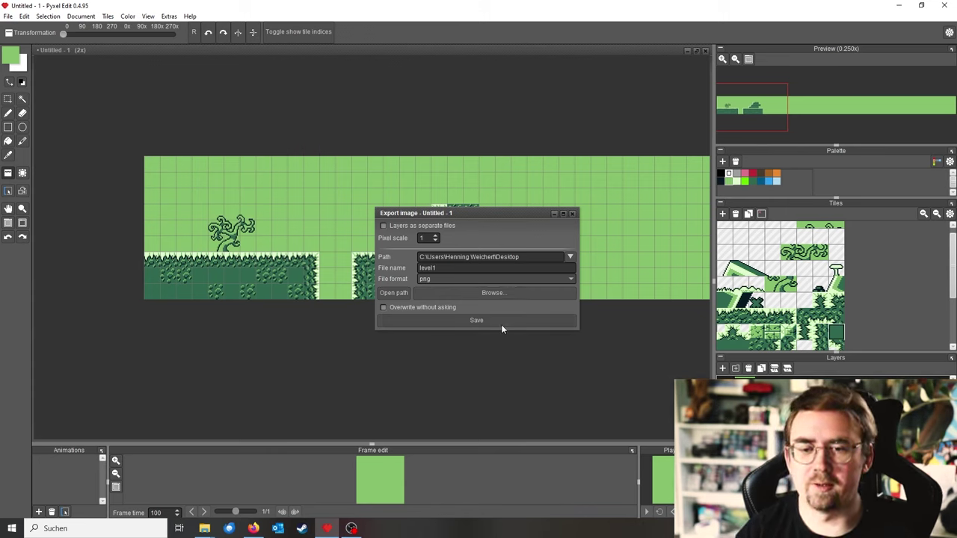
click(501, 326)
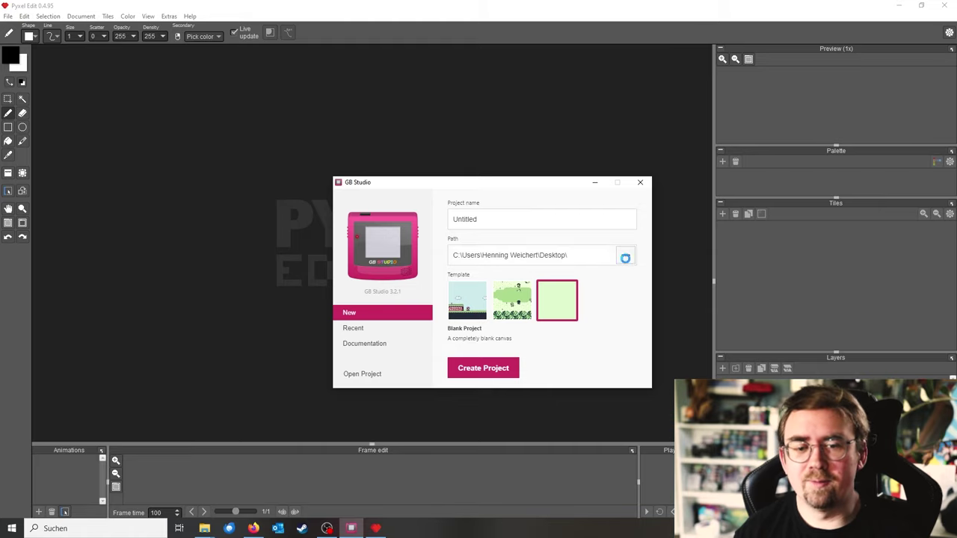
In GB Studio, set the new project's path to the gb-studio folder on the Desktop
click(625, 258)
click(170, 95)
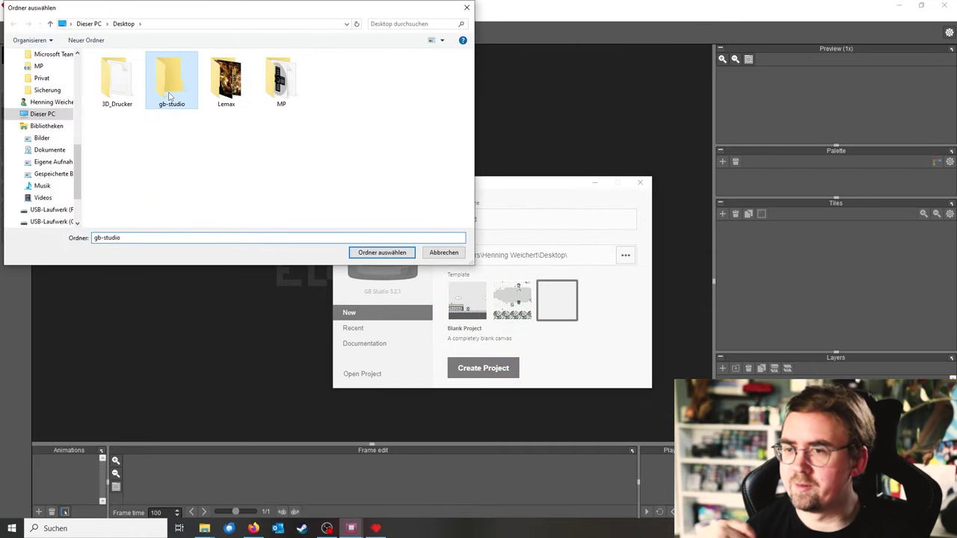
double_click(171, 96)
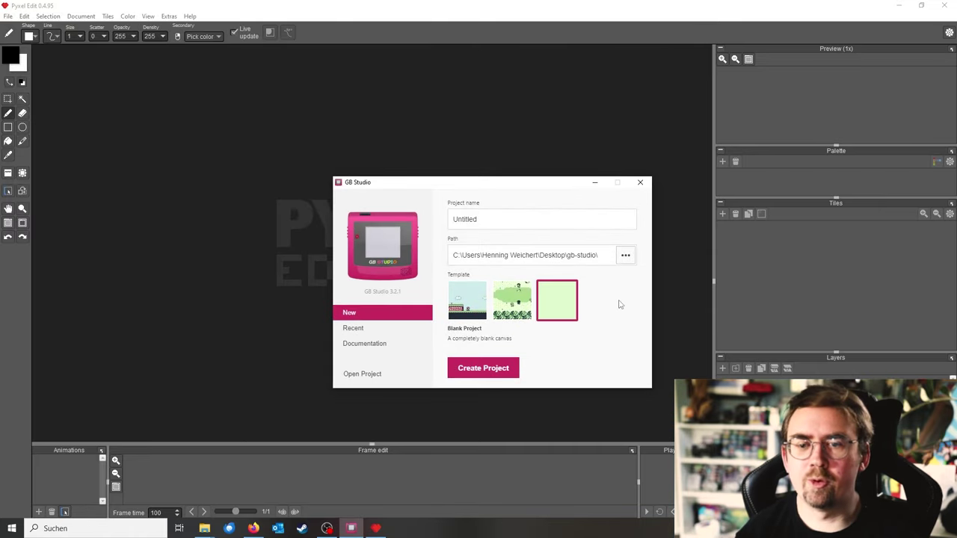
Name the new project Youtube-Tutorial and choose the Sample Project template
click(513, 224)
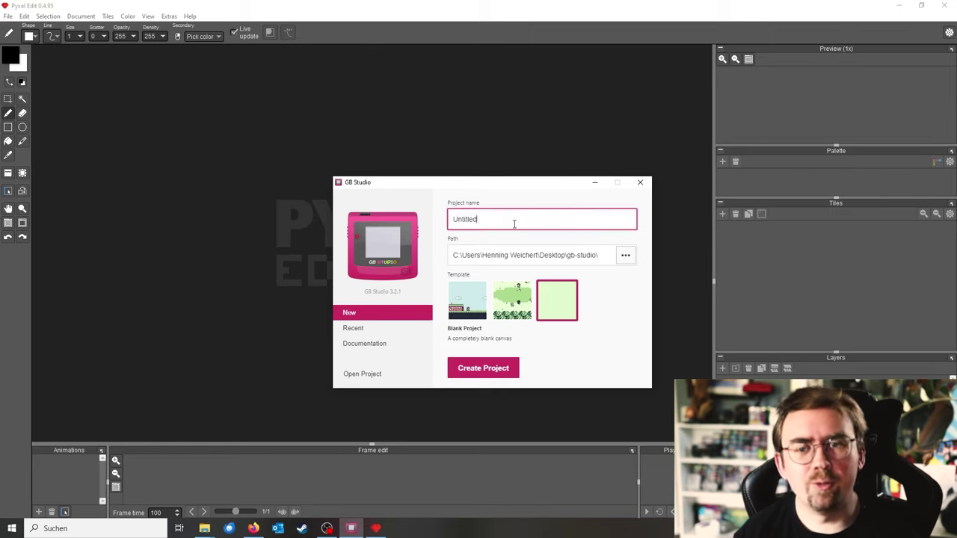
text(Youtu)
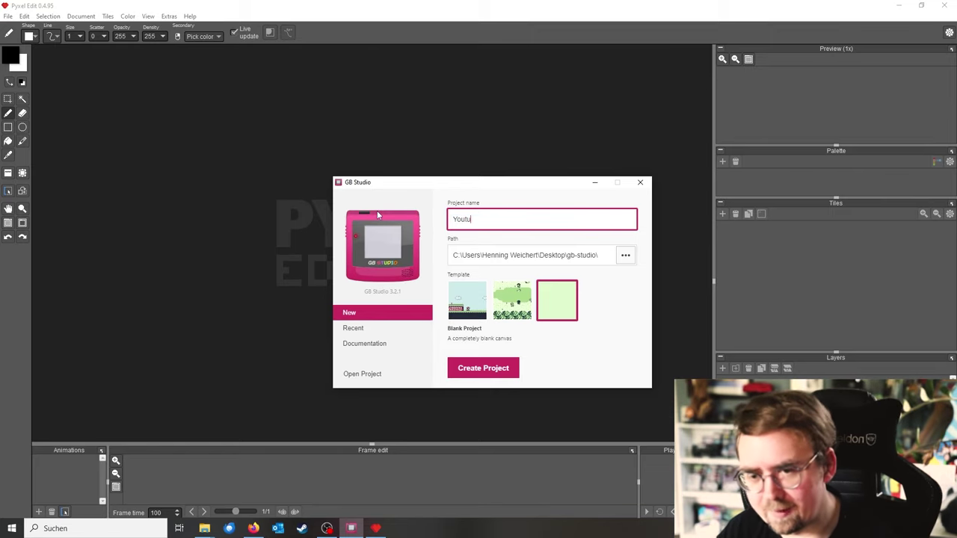
text(be-T)
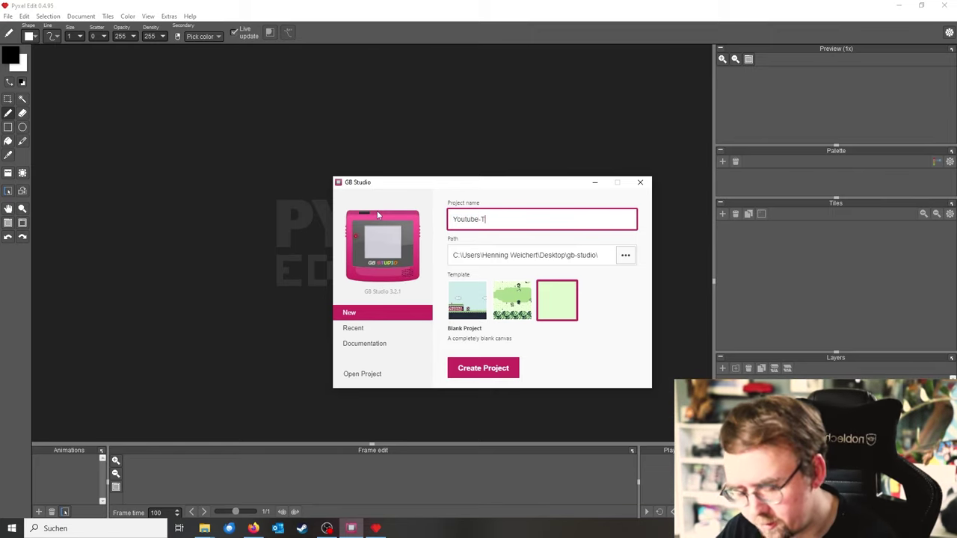
text(utorial)
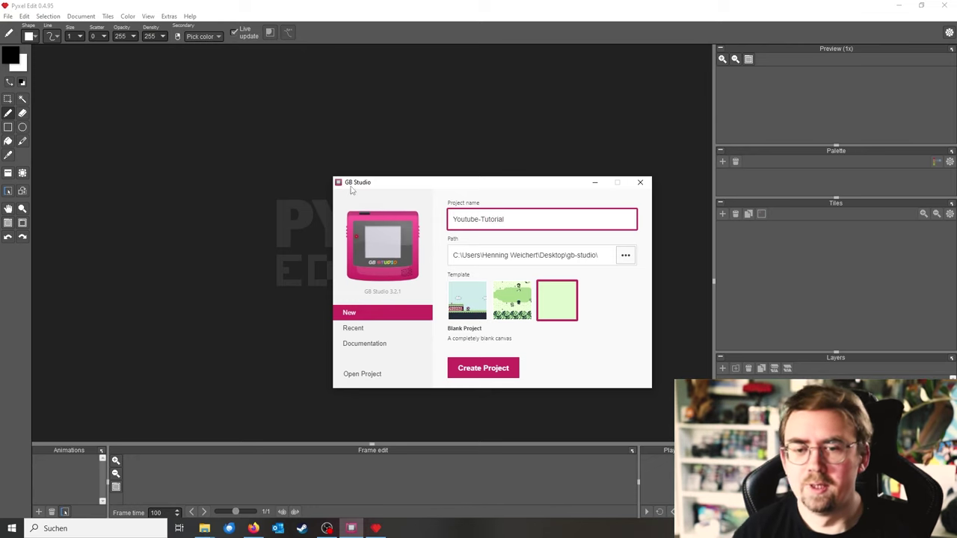
click(465, 308)
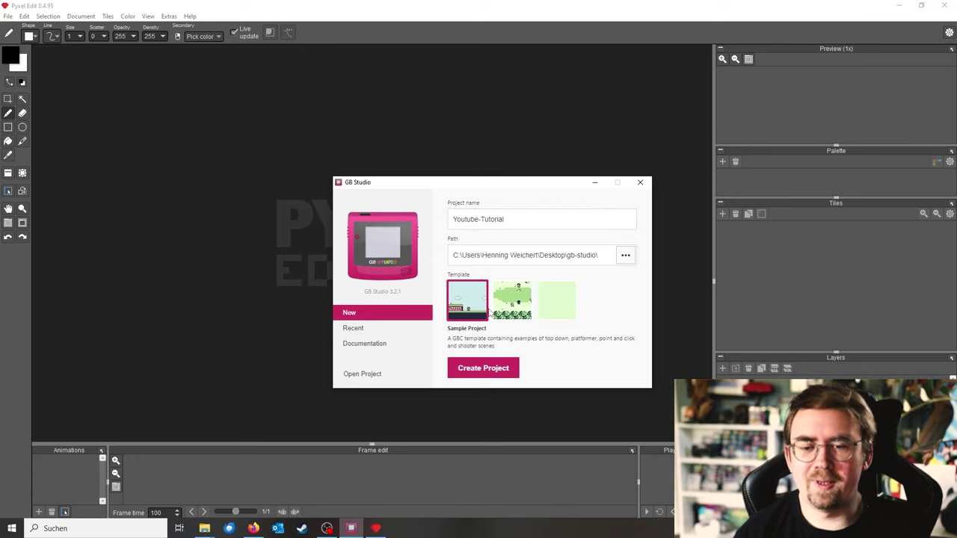
Select the Blank Project template for the new project and create it
click(514, 313)
click(566, 313)
click(467, 307)
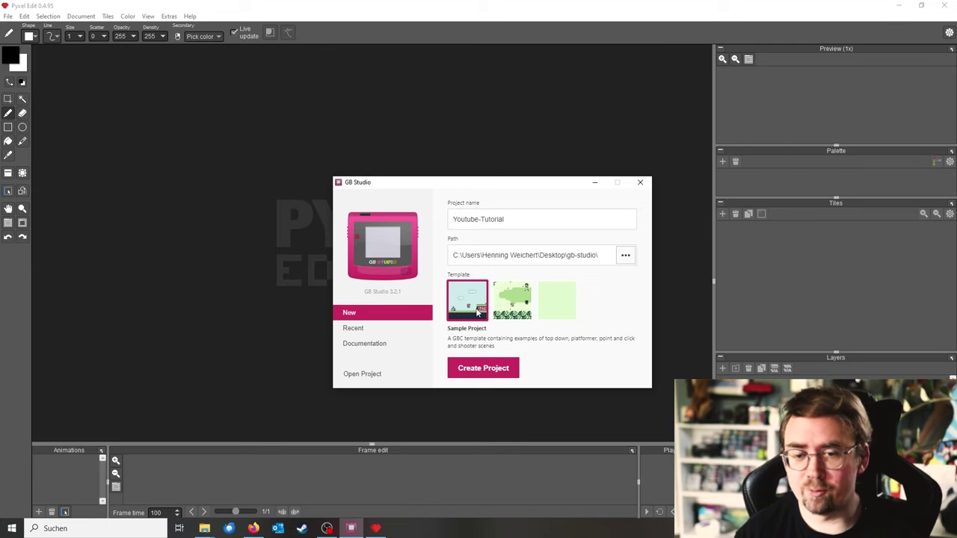
click(513, 313)
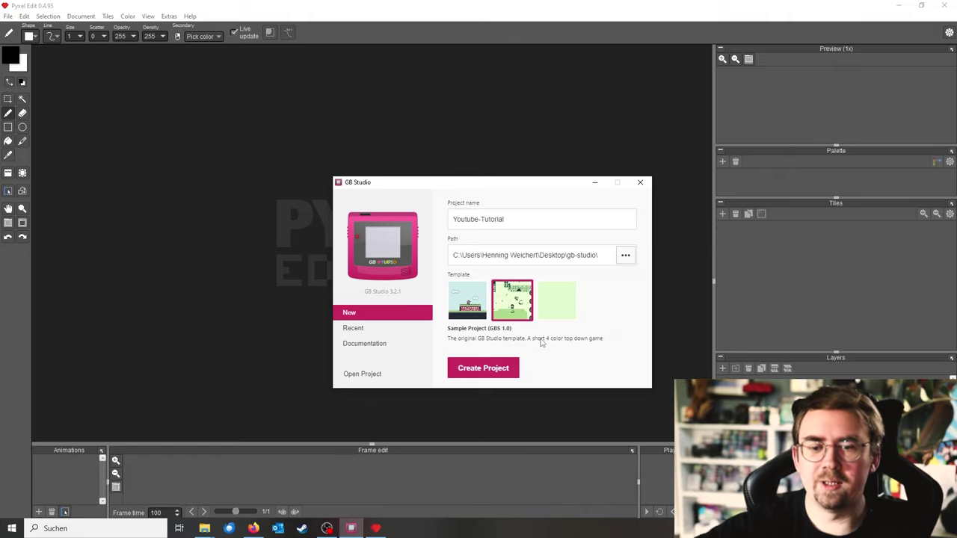
click(550, 310)
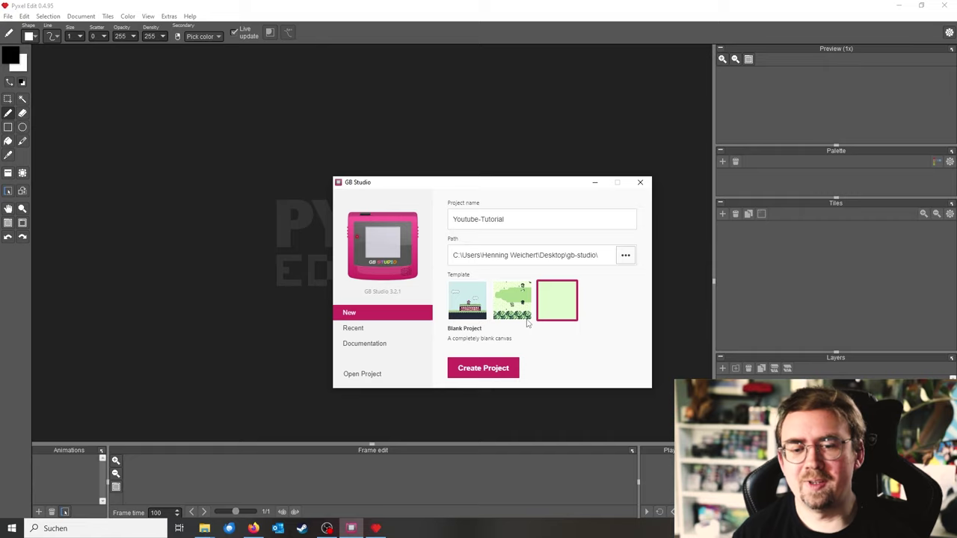
click(486, 377)
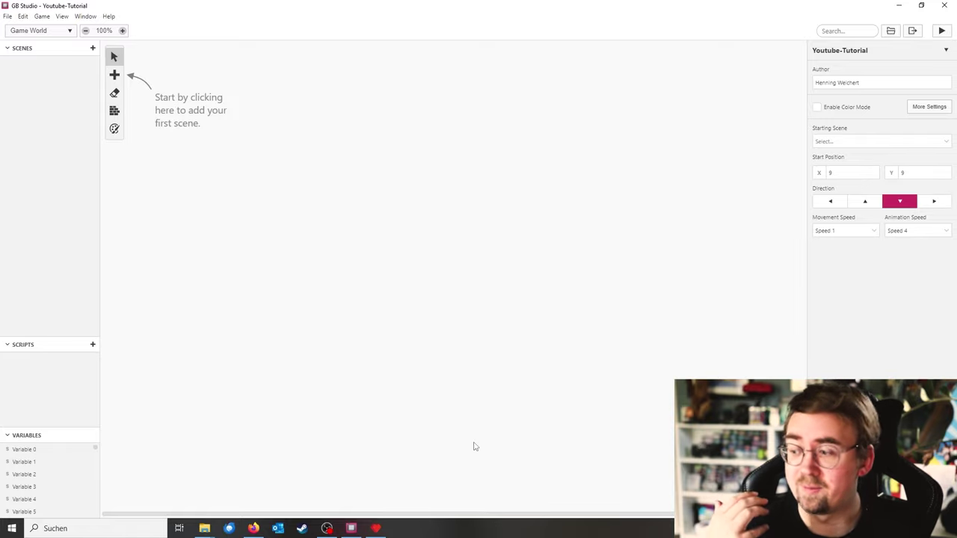
In File Explorer, paste the copied PlatformerPlus folder into the plugins folder of the Youtube-Tutorial project
mouse_move(204, 527)
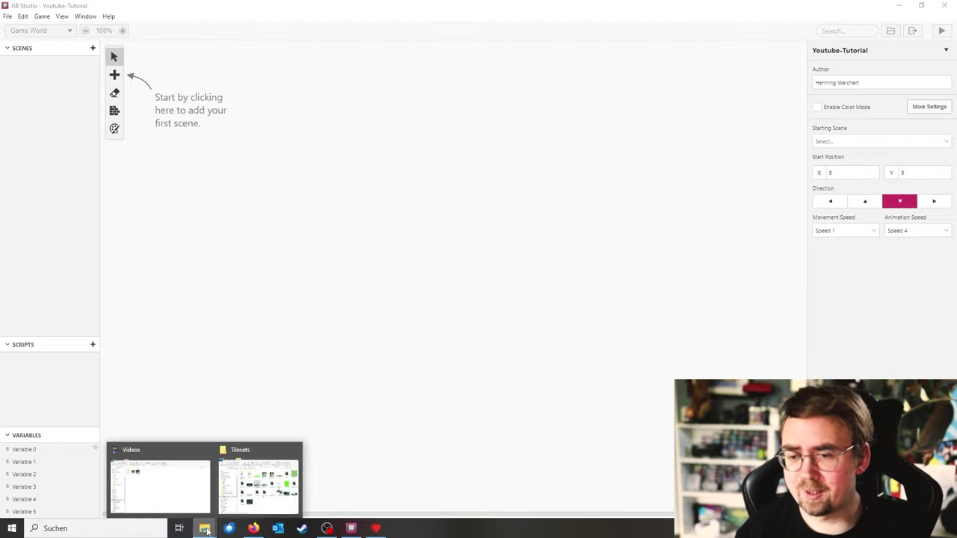
click(161, 483)
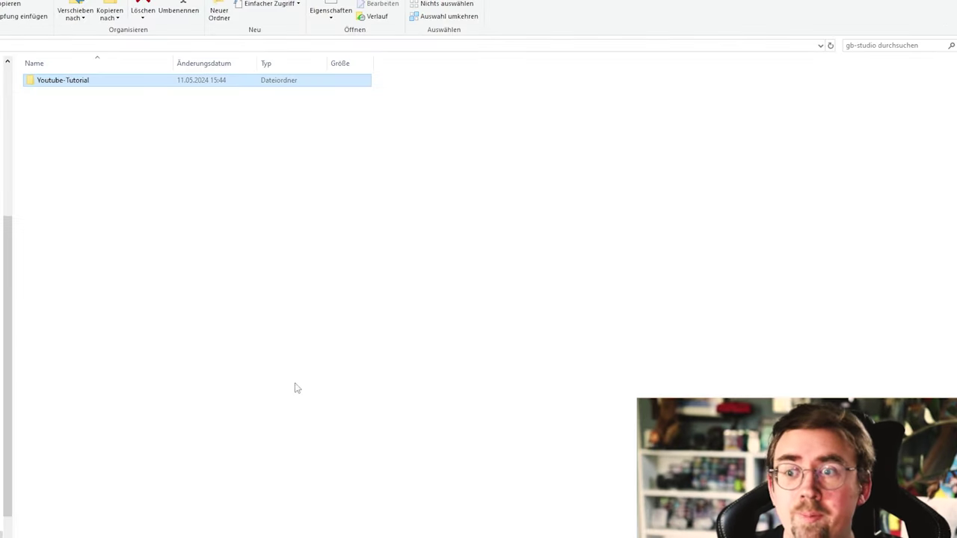
double_click(53, 83)
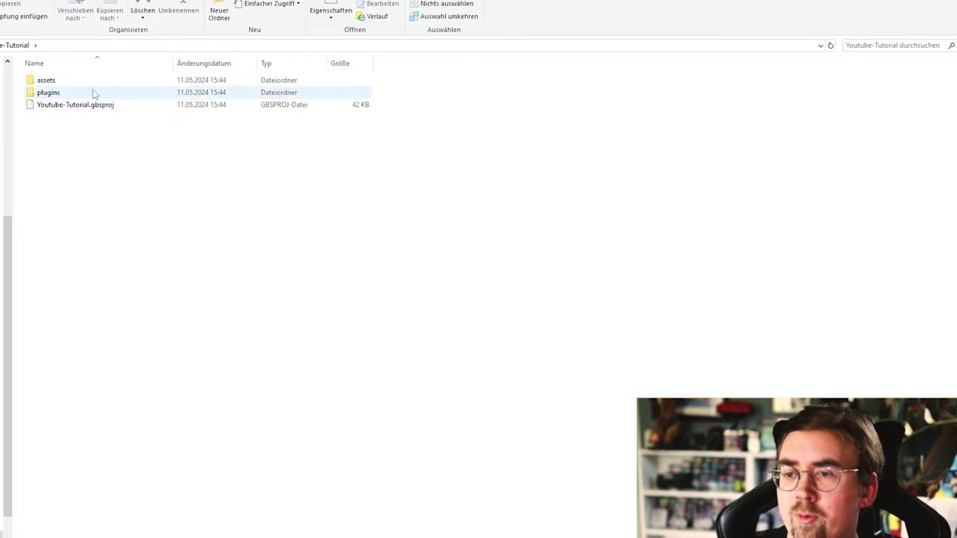
double_click(50, 93)
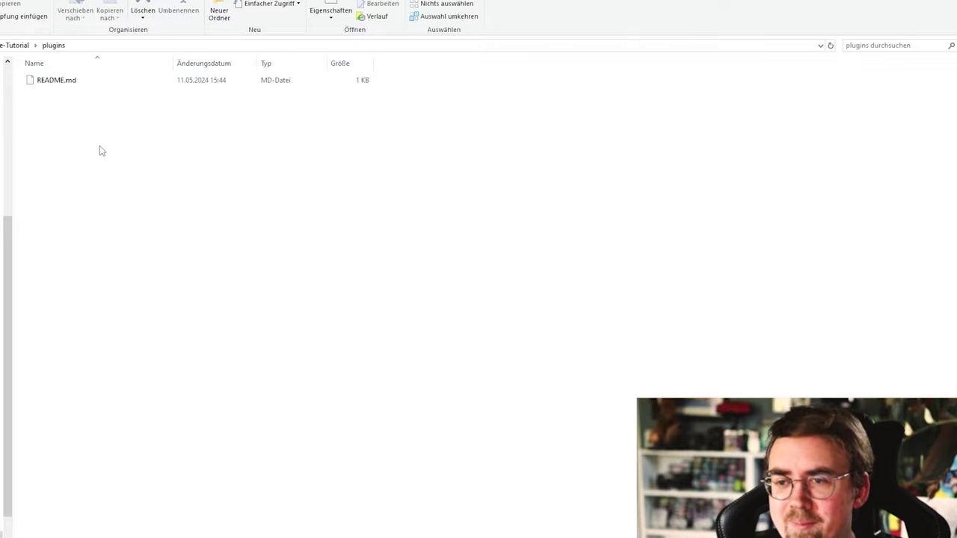
key(ctrl+v)
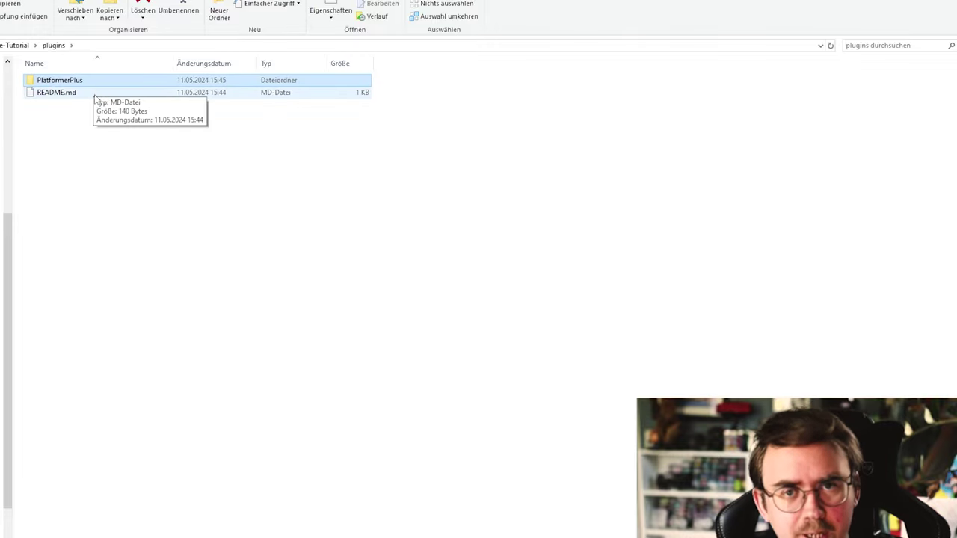
Inspect the project's assets folder and the contents of its sprites subfolder
key(alt+Up)
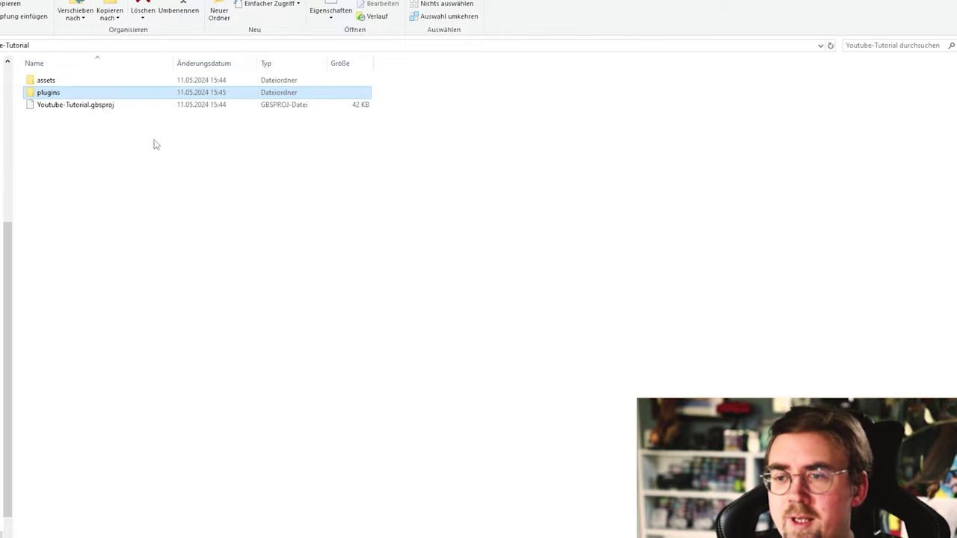
double_click(47, 80)
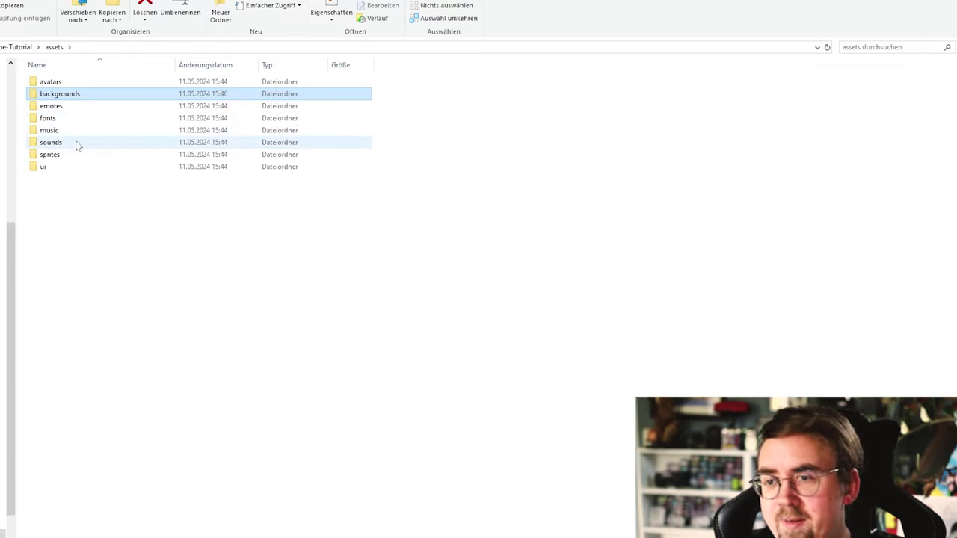
double_click(83, 155)
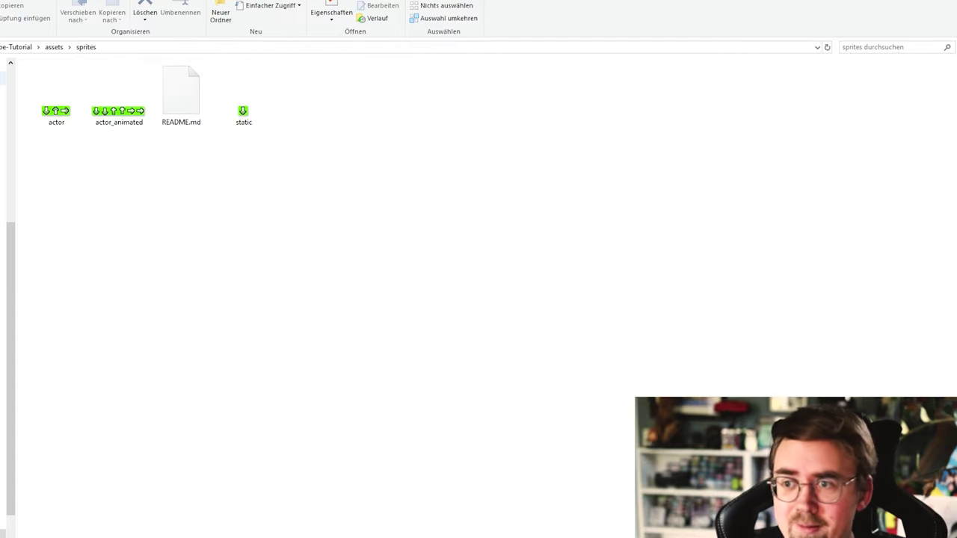
key(alt+Left)
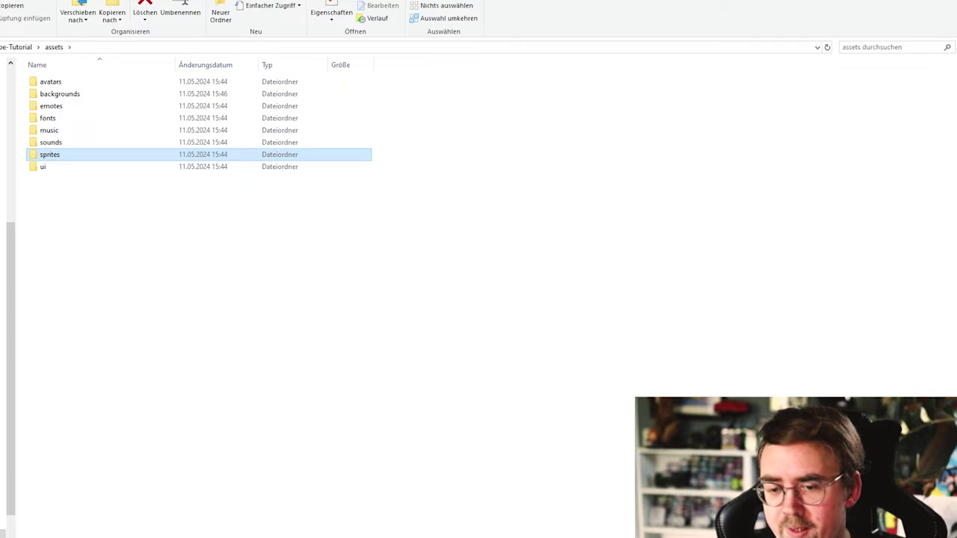
Restart GB Studio and reopen the Youtube-Tutorial project from the recent projects
right_click(239, 537)
click(231, 511)
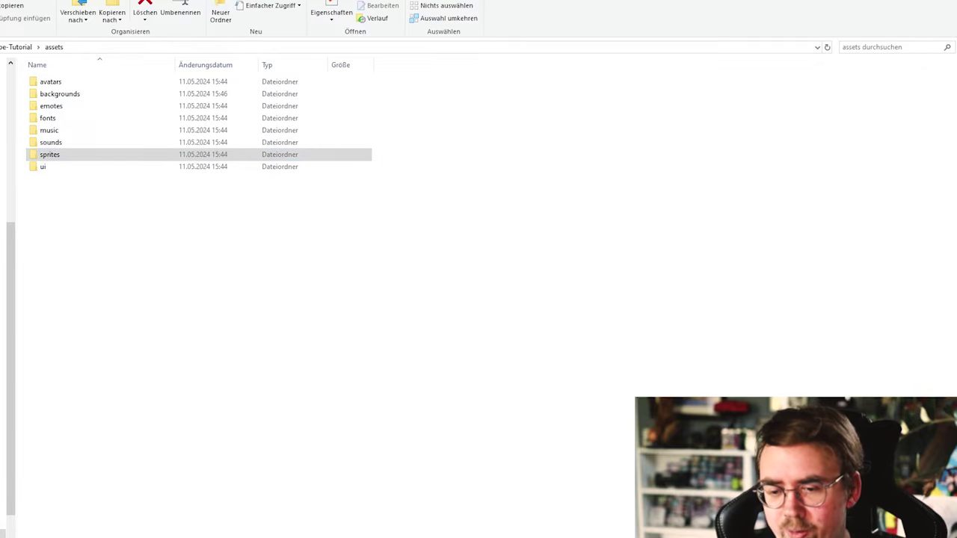
key(super)
text(gb)
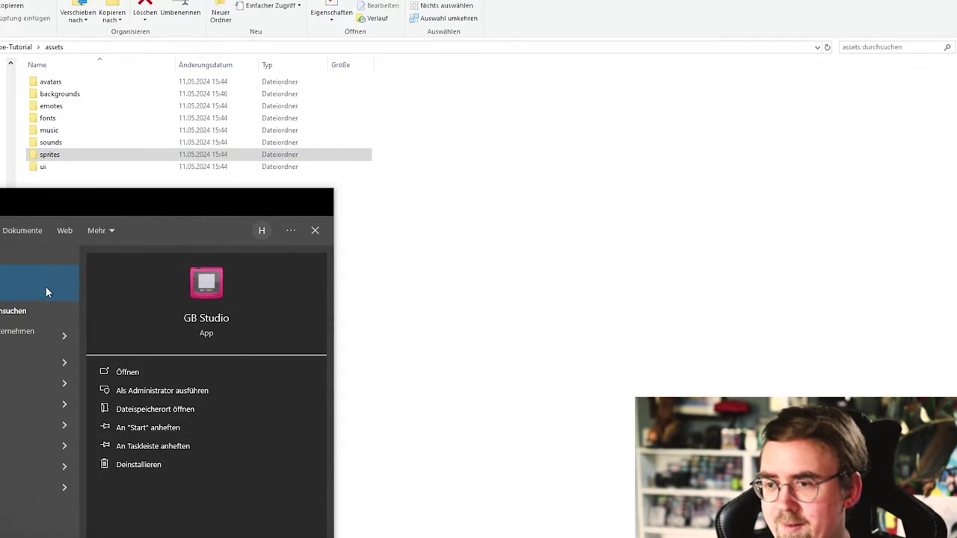
click(46, 286)
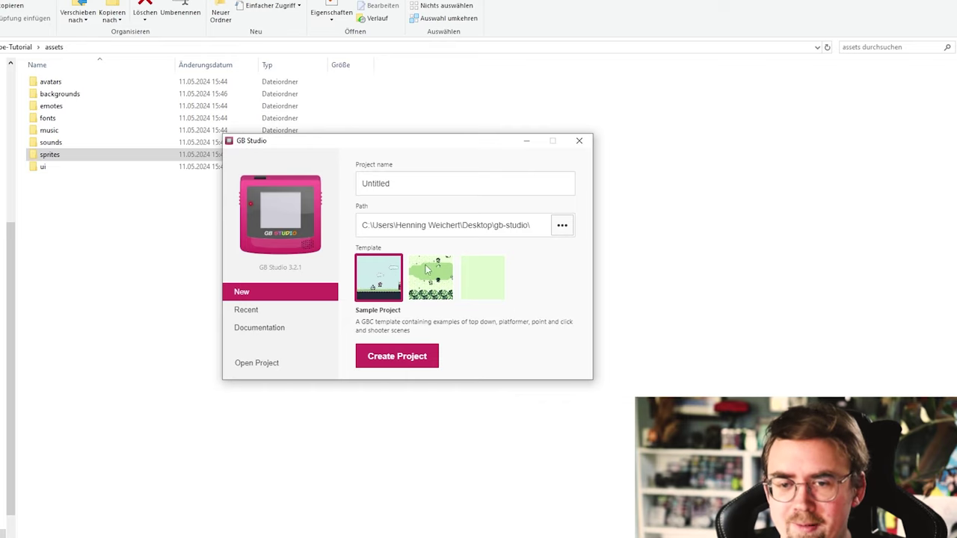
click(280, 310)
click(430, 173)
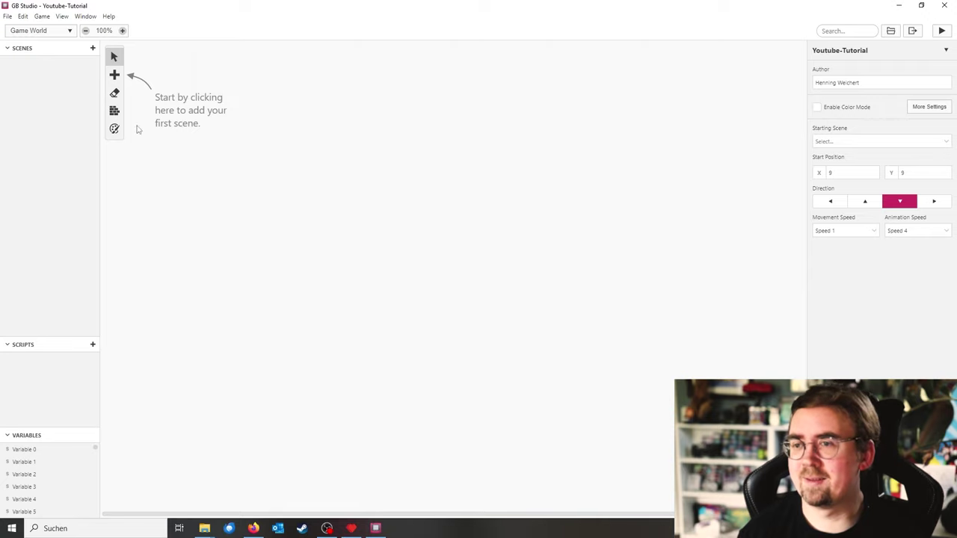
Add a new scene to the empty game world
click(116, 77)
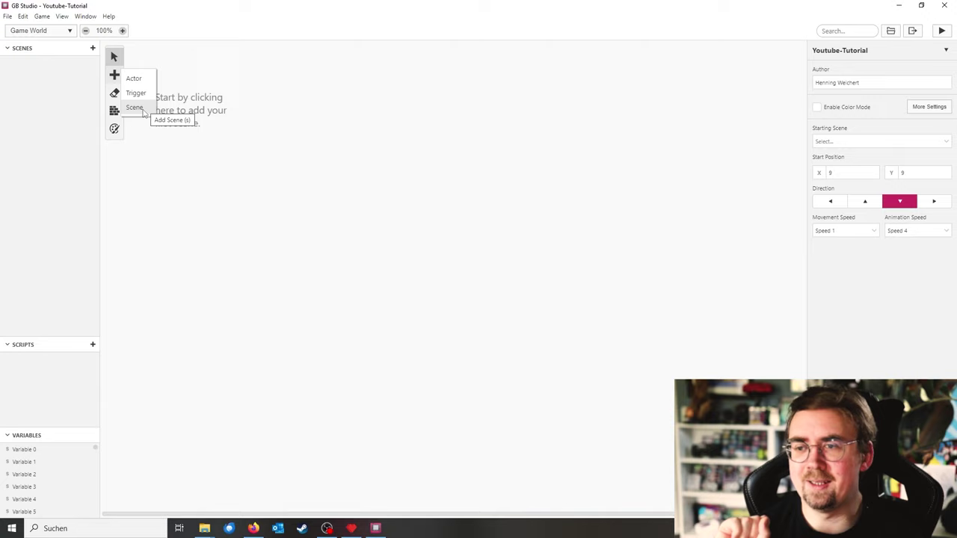
click(135, 107)
click(250, 160)
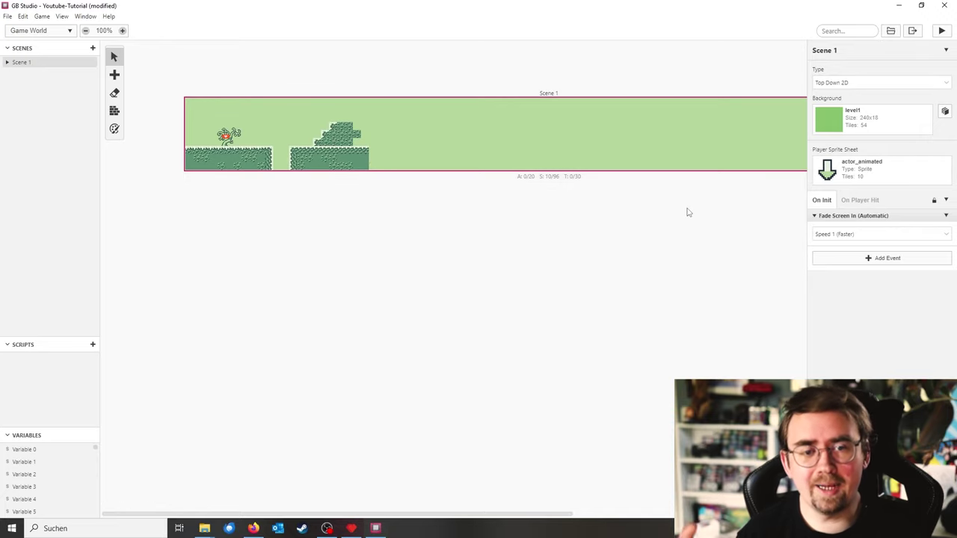
Try the placeholder background on the scene, and switch it back to level1
click(868, 127)
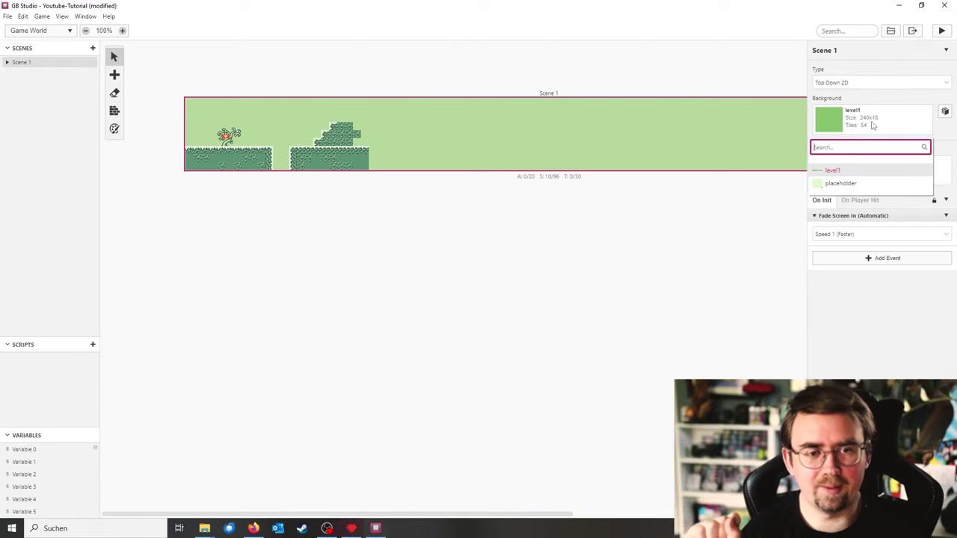
click(841, 183)
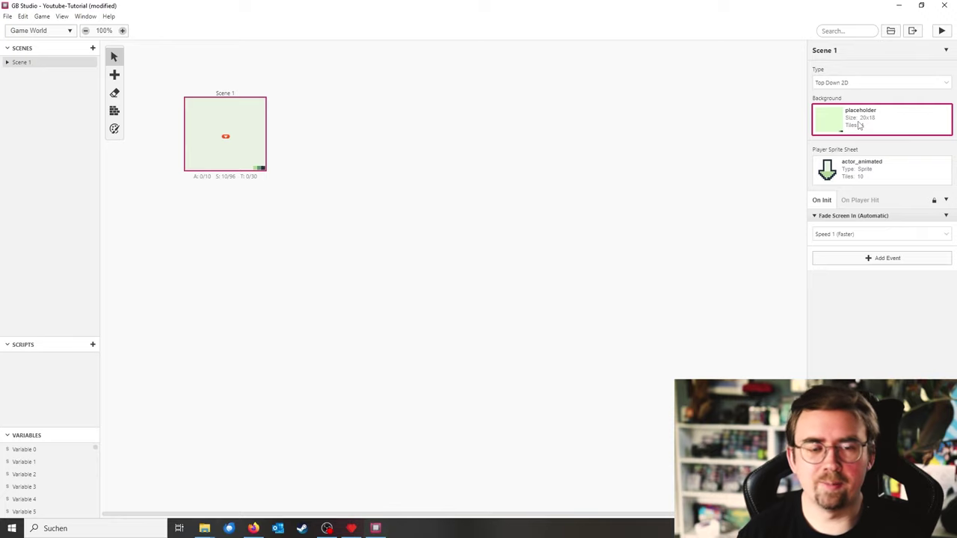
click(860, 125)
click(856, 170)
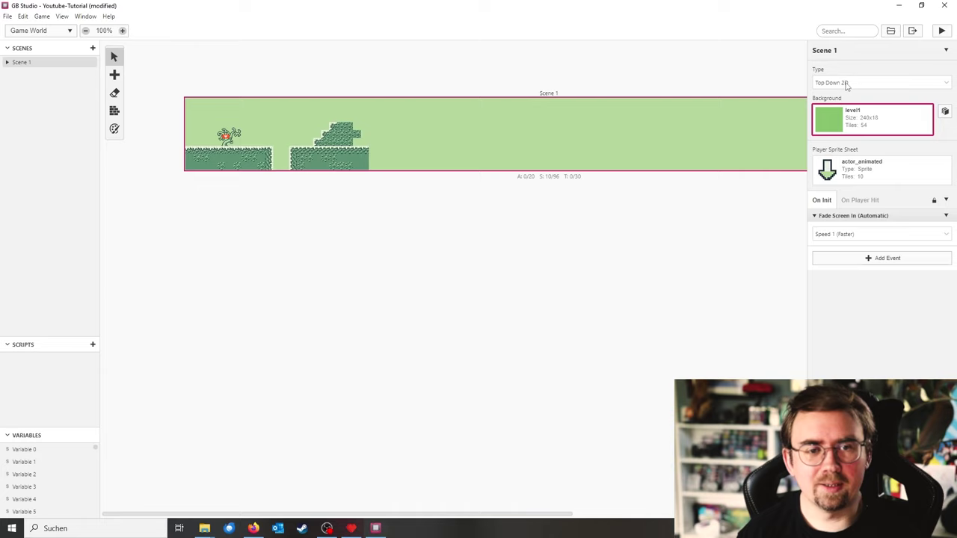
Rename the scene to Level1
click(822, 50)
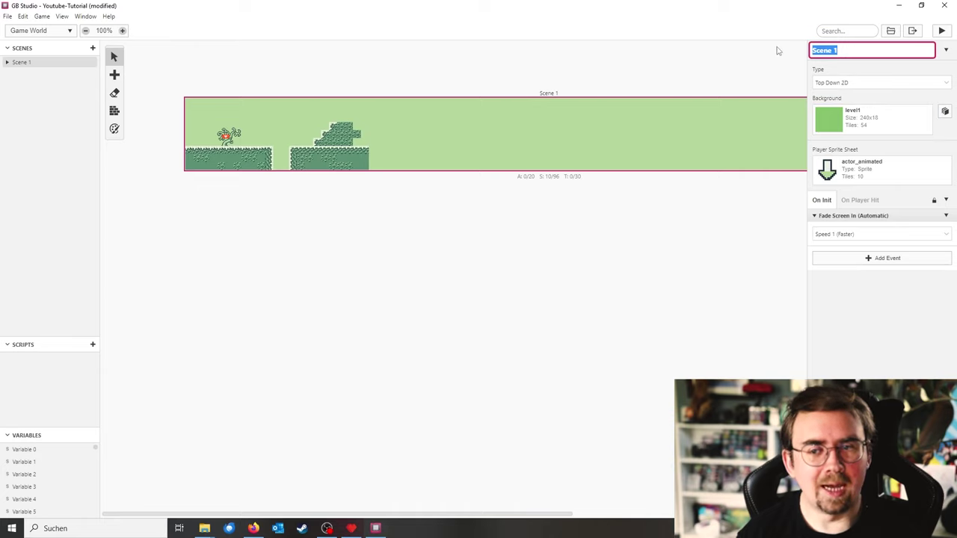
text(Level1)
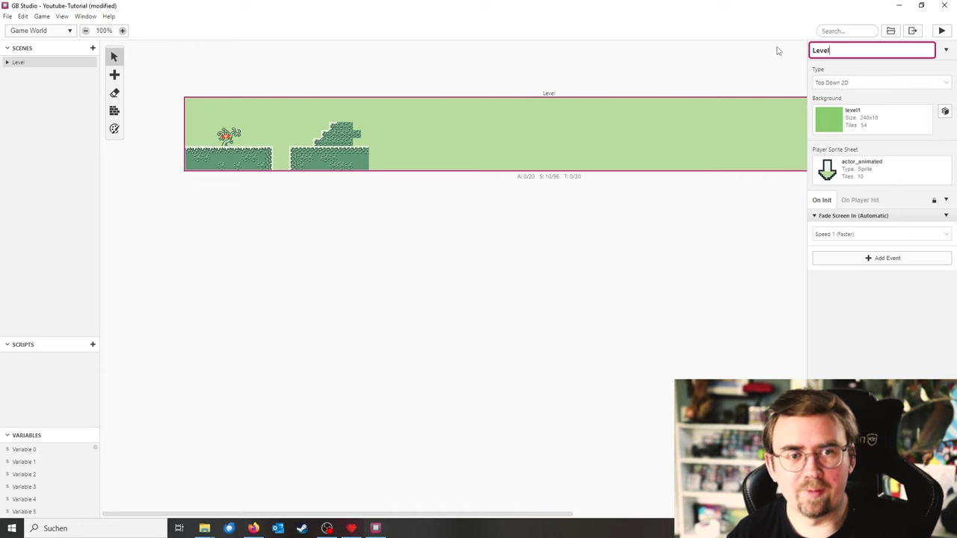
Set the scene type to Platformer and move the player's start position to X 2, Y 7, above the first ground platform
click(894, 87)
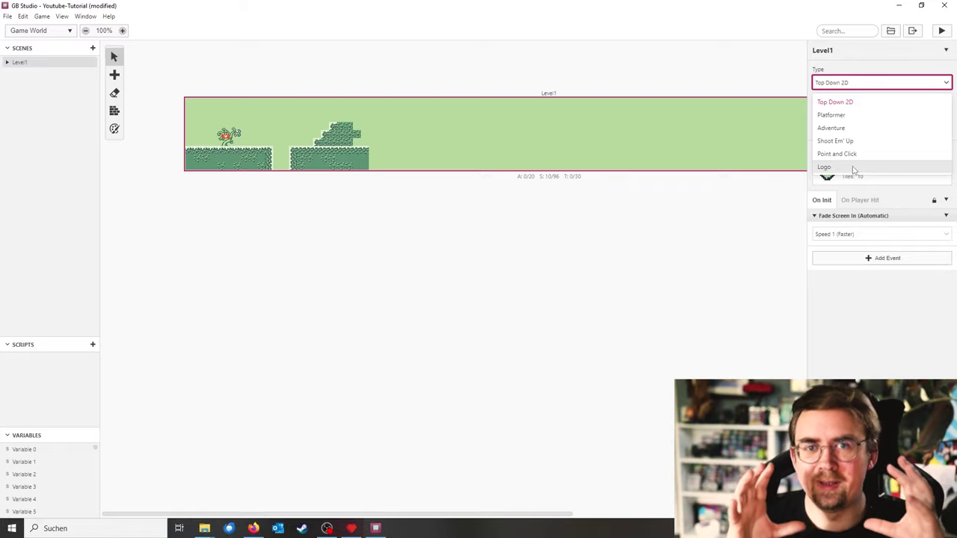
click(841, 117)
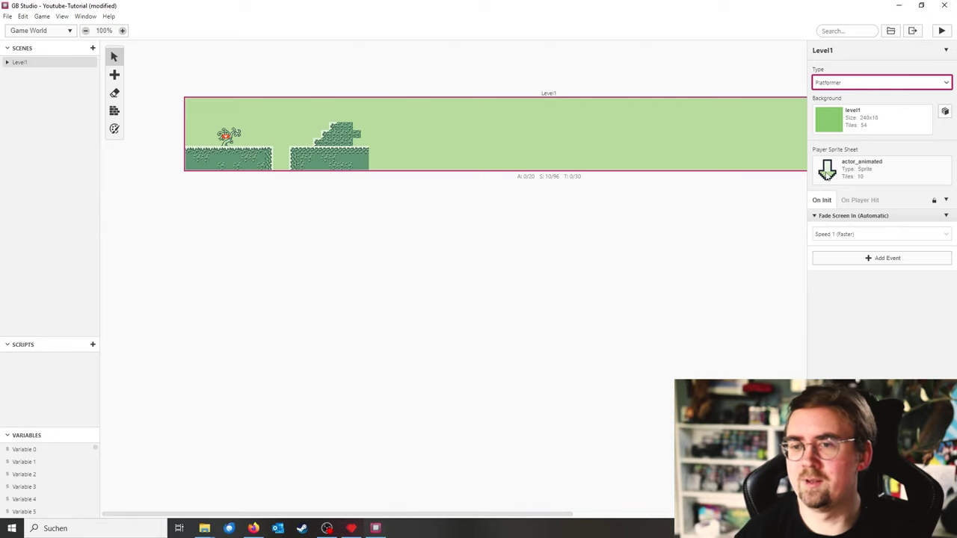
mouse_move(226, 138)
mouse_down()
mouse_move(221, 119)
mouse_move(627, 135)
mouse_up()
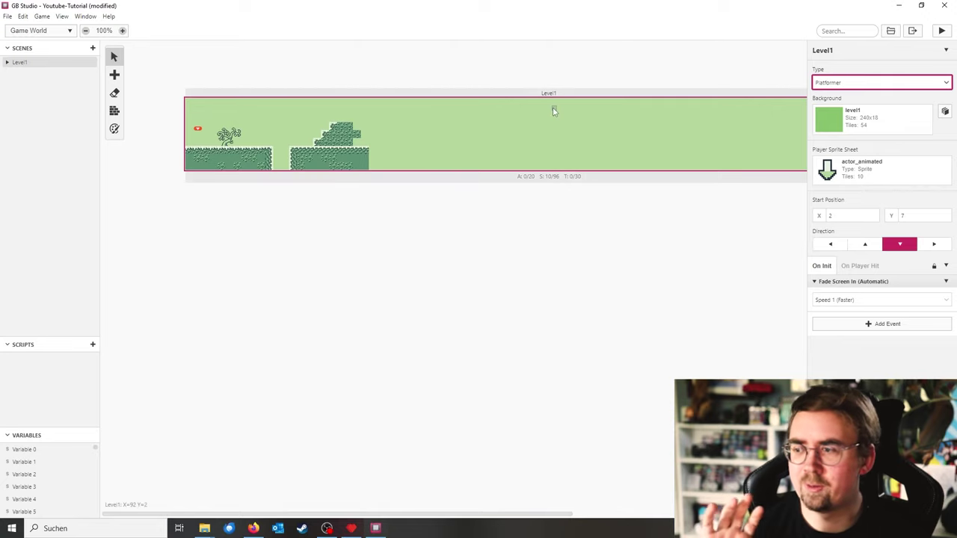
Build and run the game, test the player's movement and jumping across both ground platforms, and close the game window
click(942, 32)
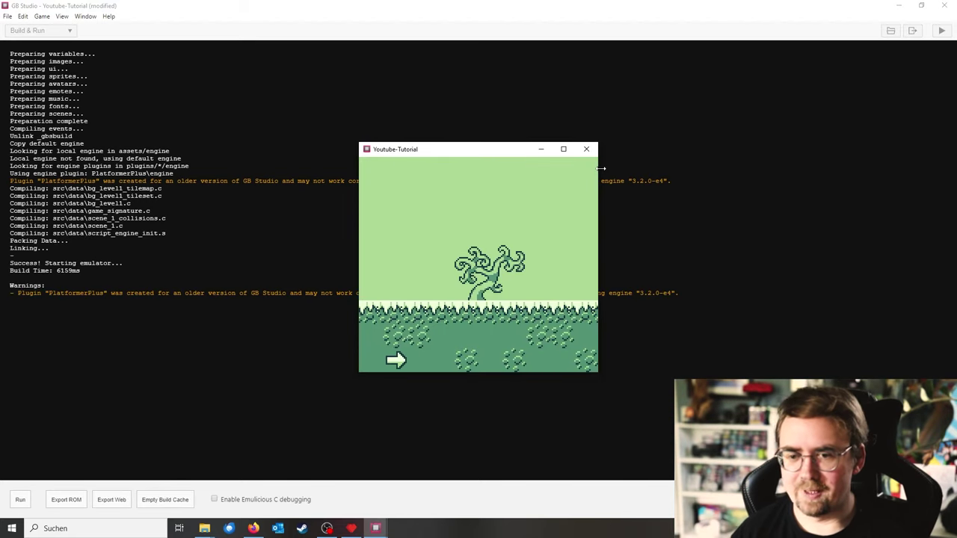
key(Right)
key(Left)
key(z)
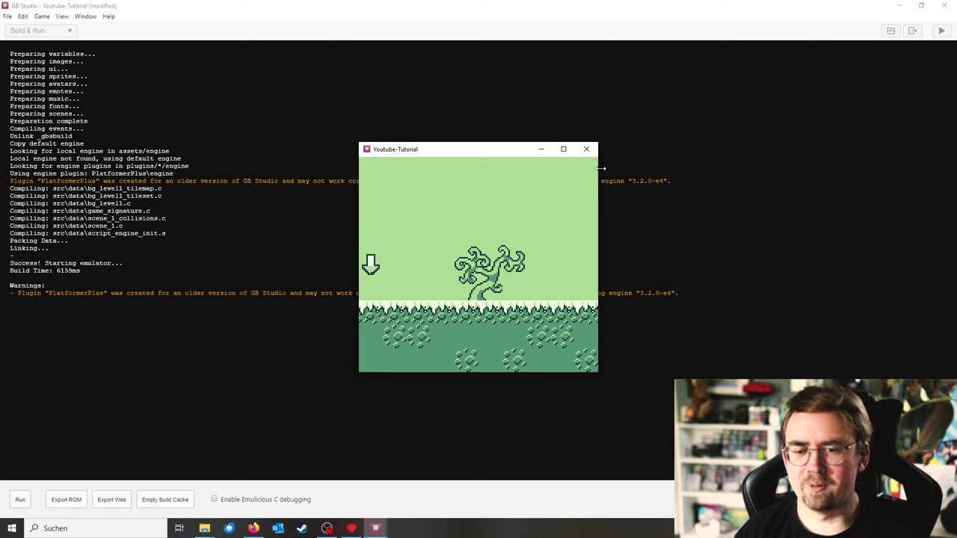
key(Right)
key(z)
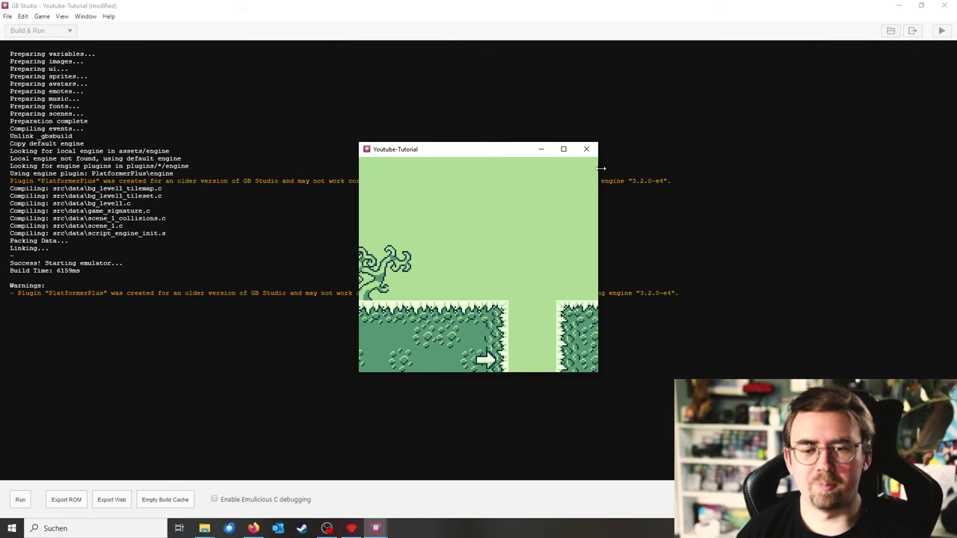
key(Left)
key(z)
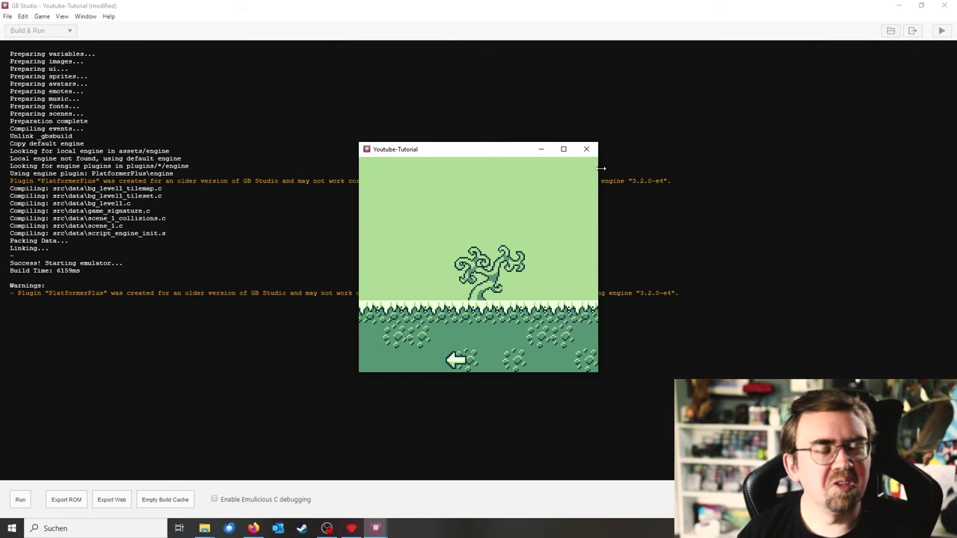
key(Left)
key(z)
key(Right)
key(z)
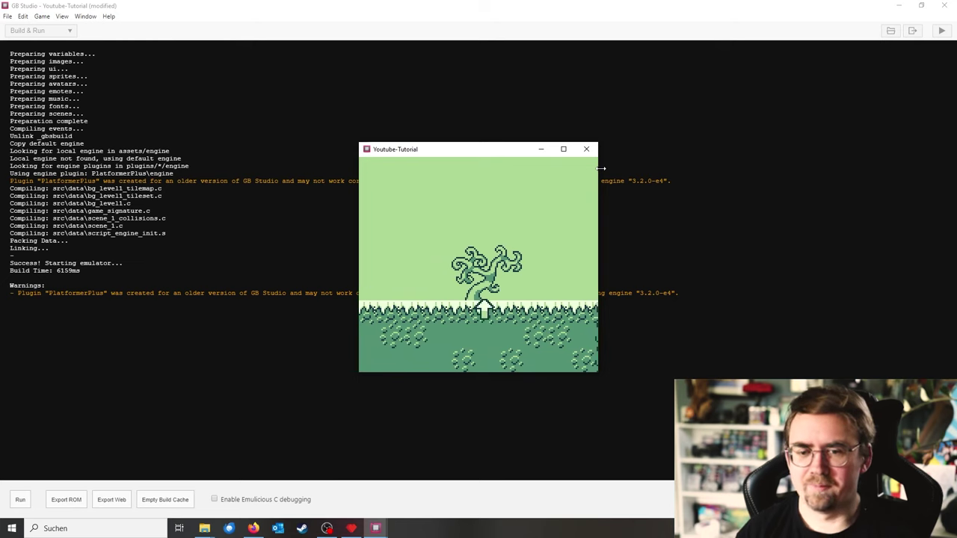
key(Right)
key(z)
key(z)
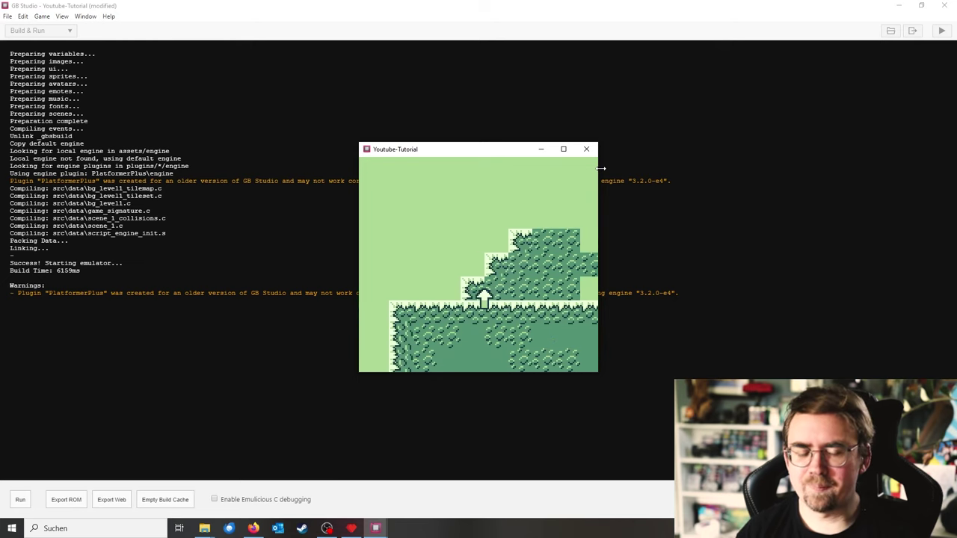
key(Down)
key(Left)
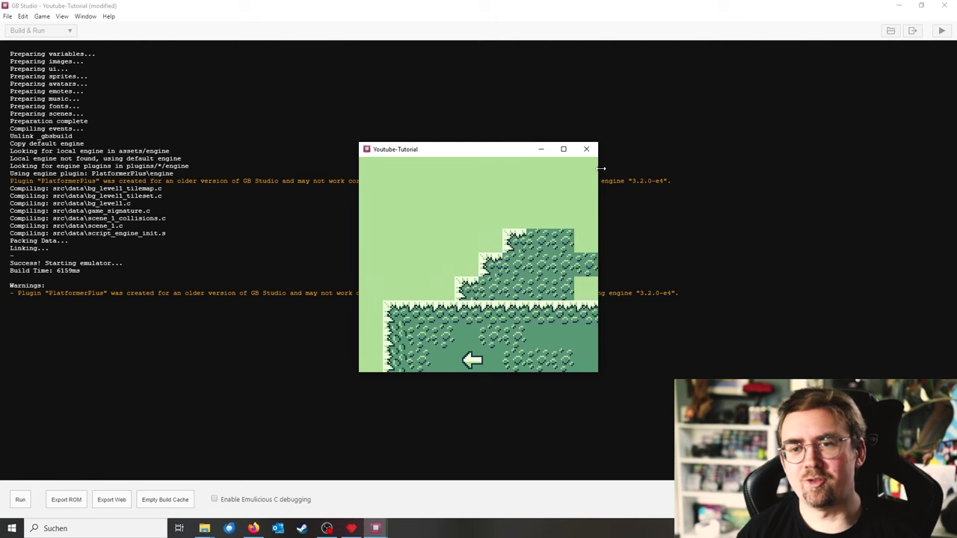
click(586, 149)
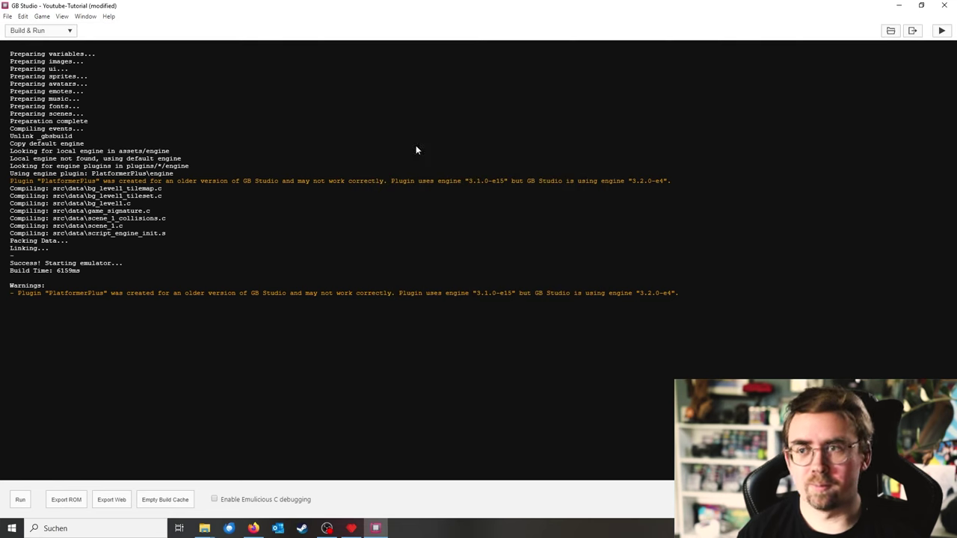
In the game world, paint solid collisions with the larger brush along the top surfaces and gap-facing sides of both ground platforms
click(62, 32)
click(60, 46)
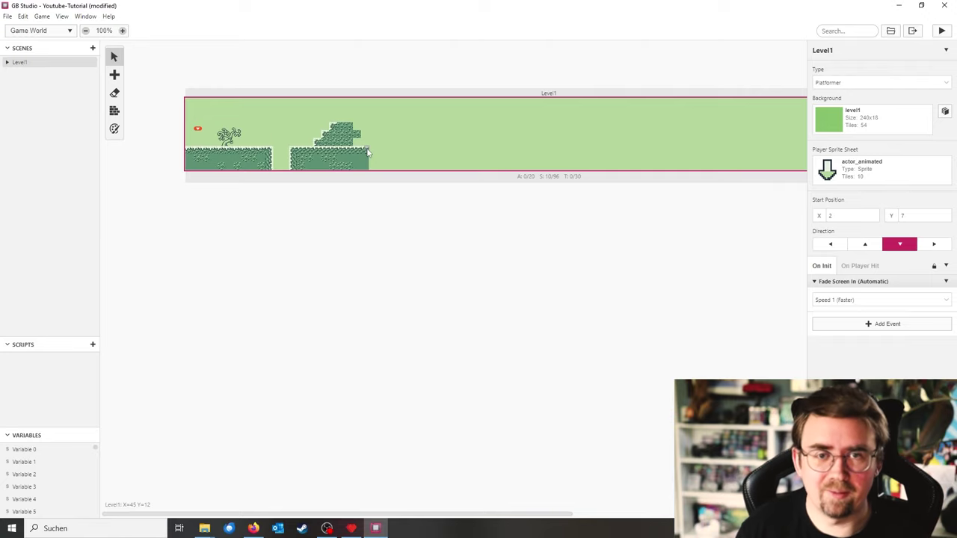
click(114, 111)
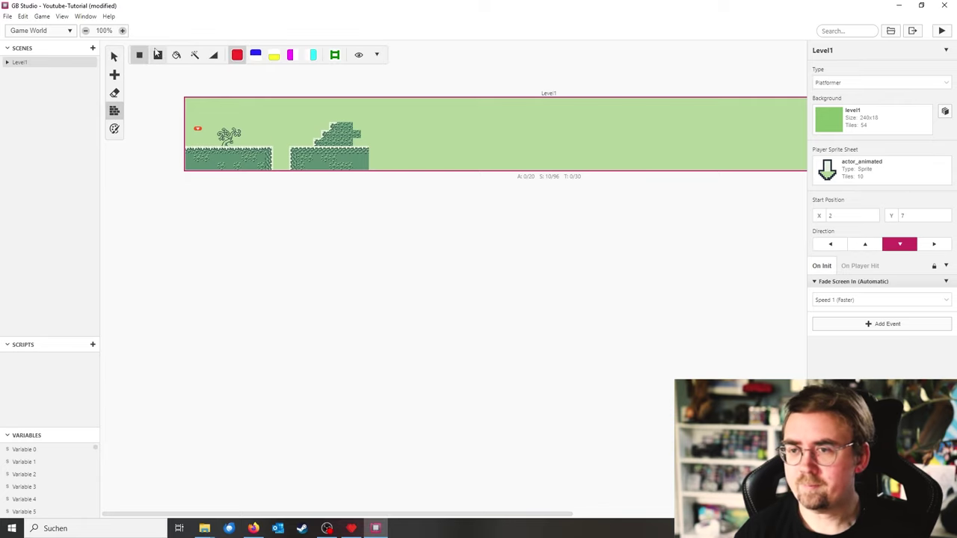
click(157, 55)
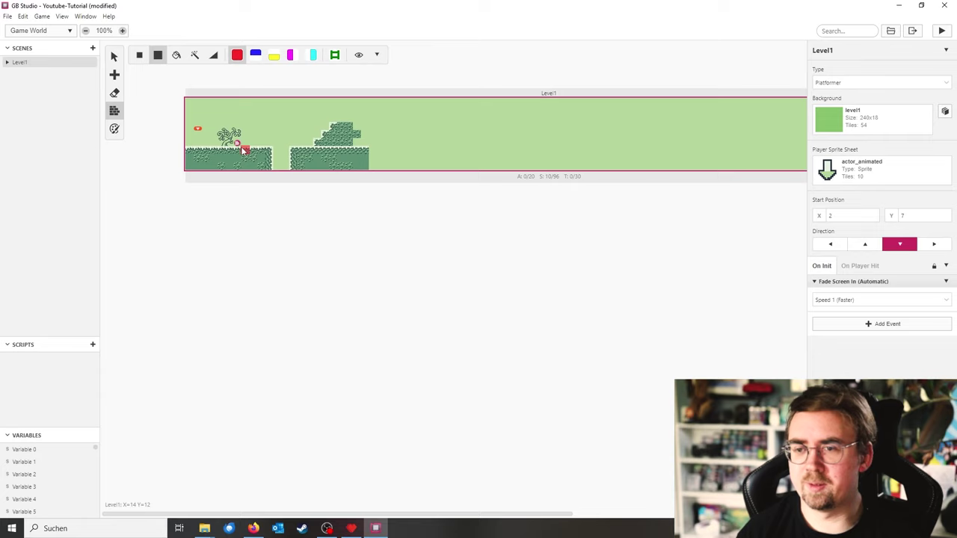
click(139, 55)
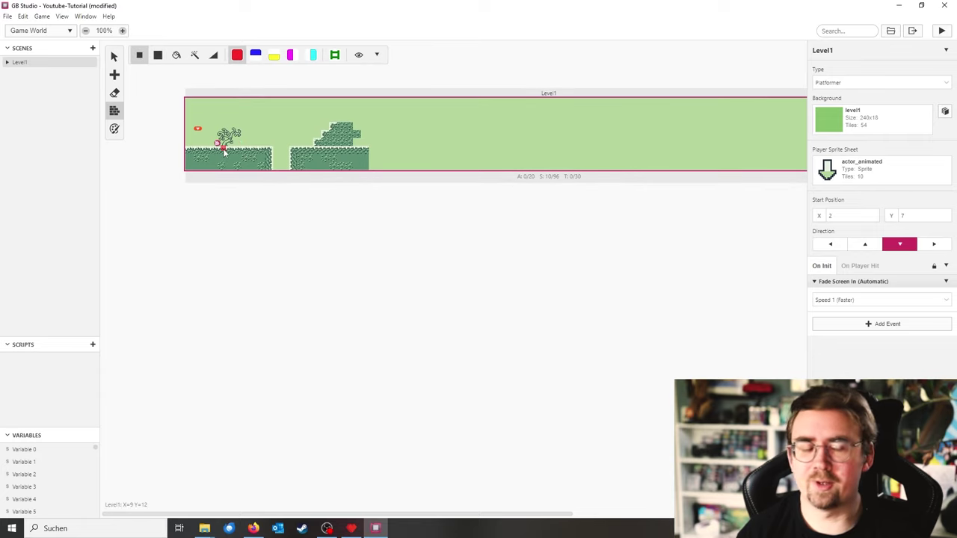
click(158, 55)
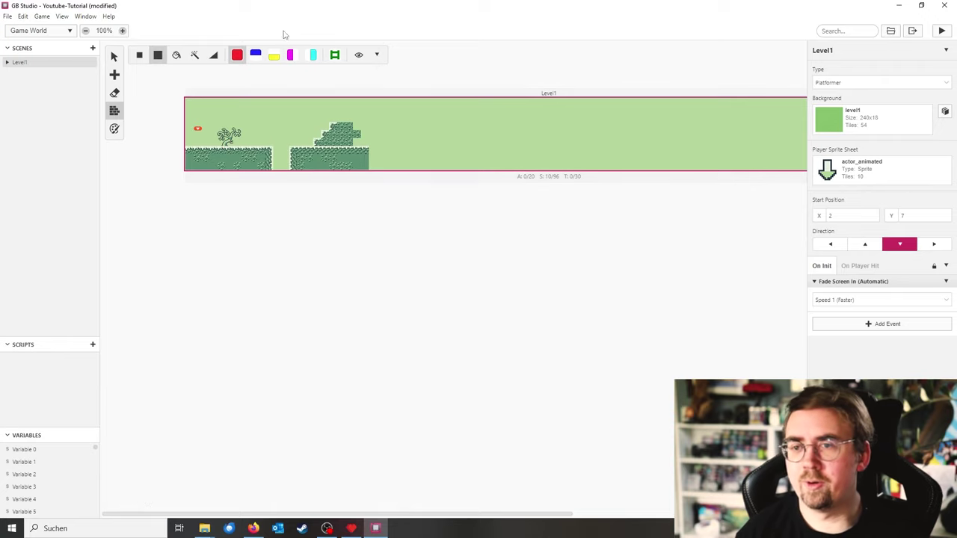
click(122, 31)
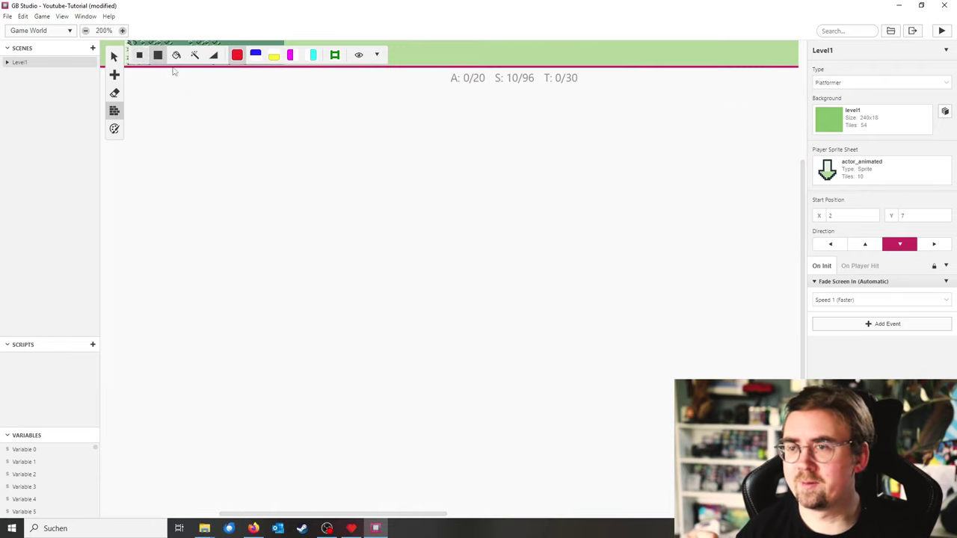
scroll(292, 177, up, 5)
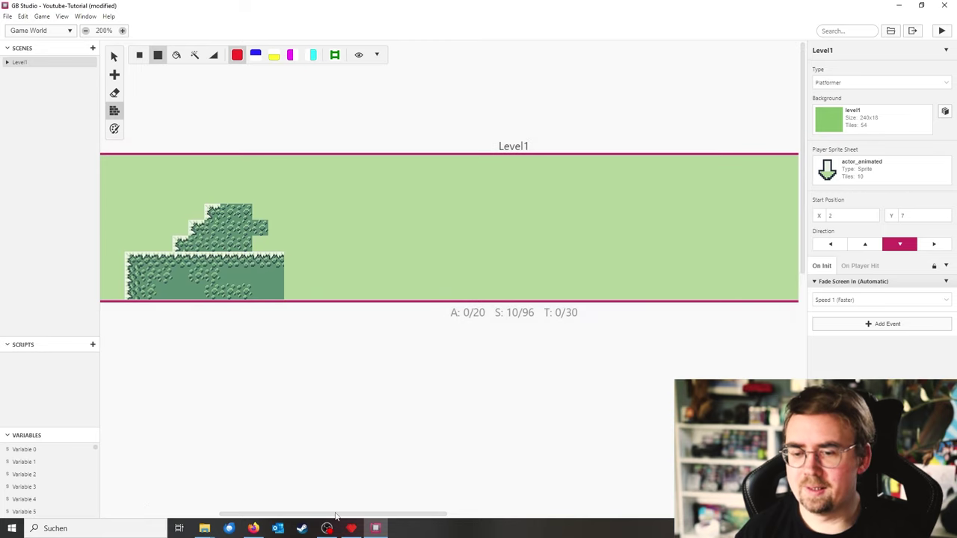
drag(338, 515, 227, 510)
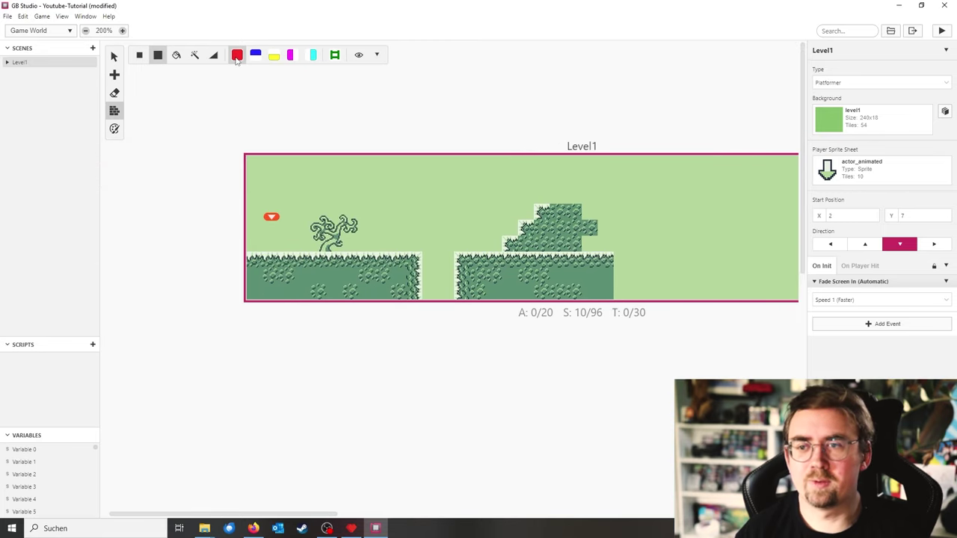
click(273, 263)
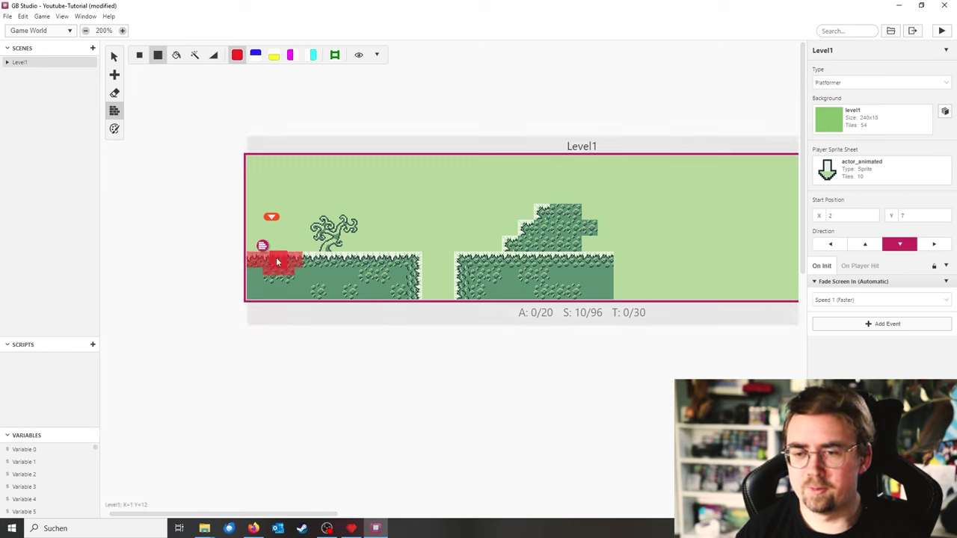
drag(276, 262, 312, 261)
mouse_move(388, 262)
mouse_down()
mouse_move(380, 257)
mouse_move(397, 254)
mouse_move(409, 287)
mouse_move(471, 278)
mouse_move(456, 256)
mouse_move(462, 288)
mouse_up()
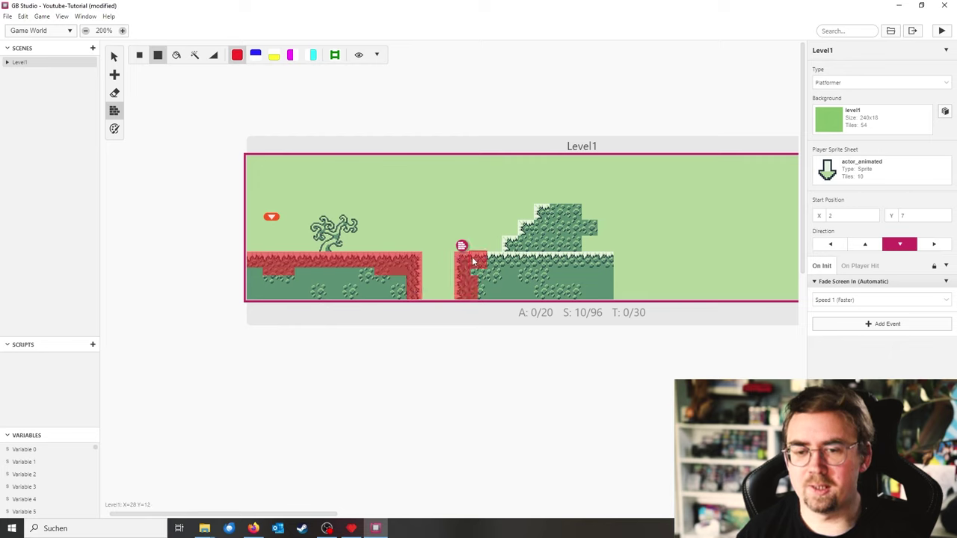
click(603, 259)
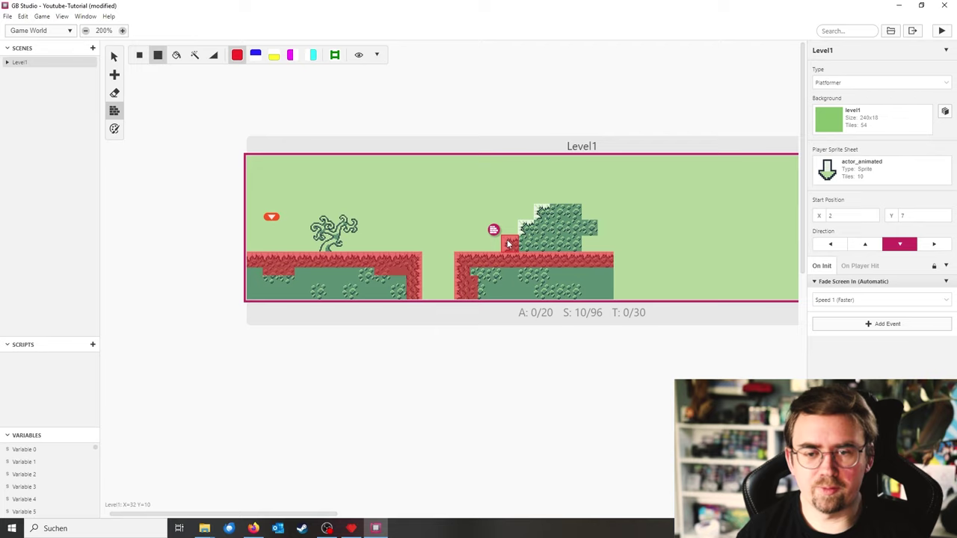
Paint top-only collisions on the hill's two lower steps and across its summit on the second platform
click(255, 57)
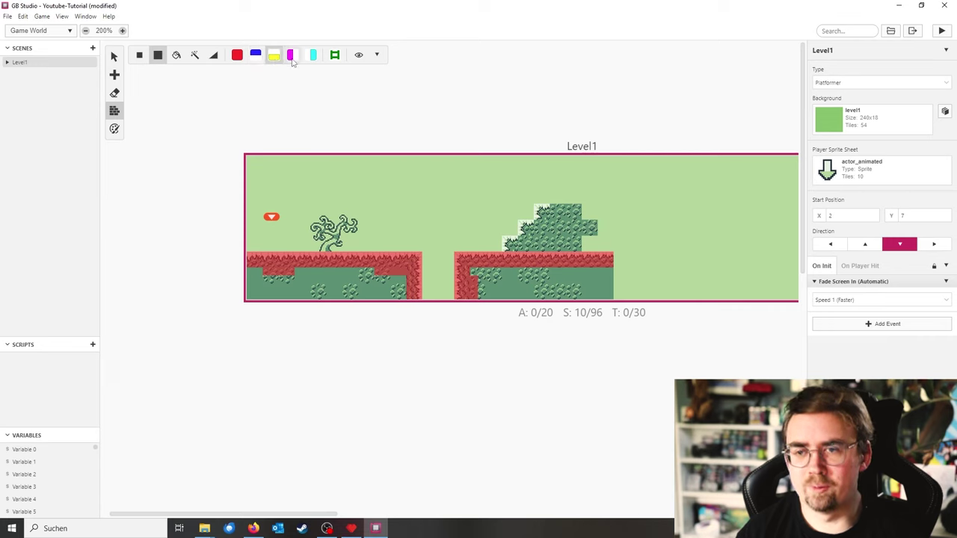
click(510, 241)
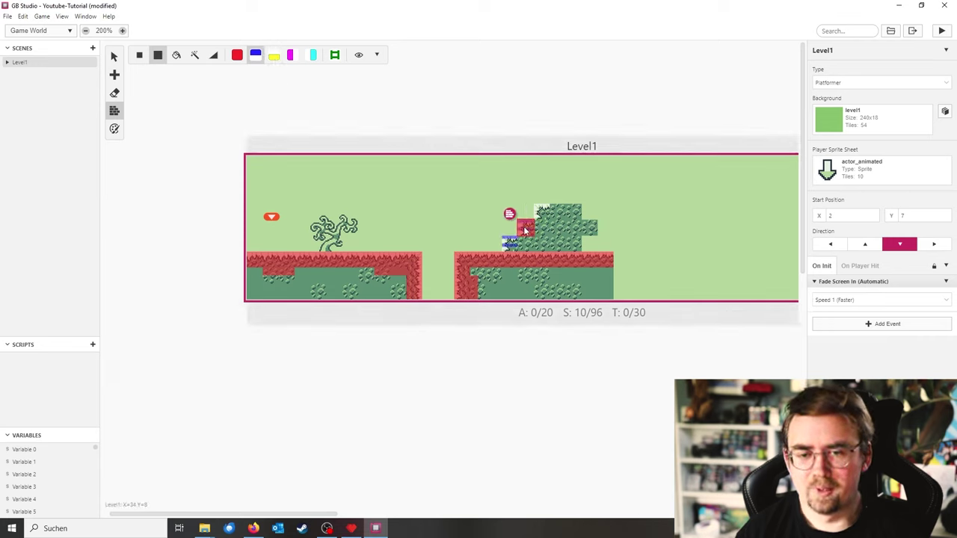
drag(540, 214, 577, 215)
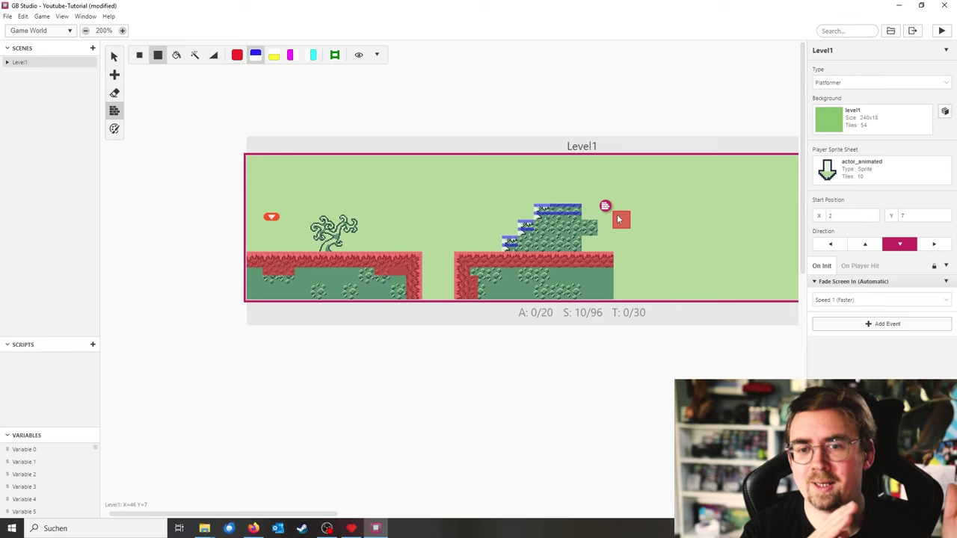
mouse_move(618, 218)
mouse_down()
mouse_move(580, 213)
mouse_move(497, 240)
mouse_move(598, 243)
mouse_move(511, 225)
mouse_move(526, 198)
mouse_move(590, 193)
mouse_move(599, 198)
mouse_move(255, 213)
mouse_up()
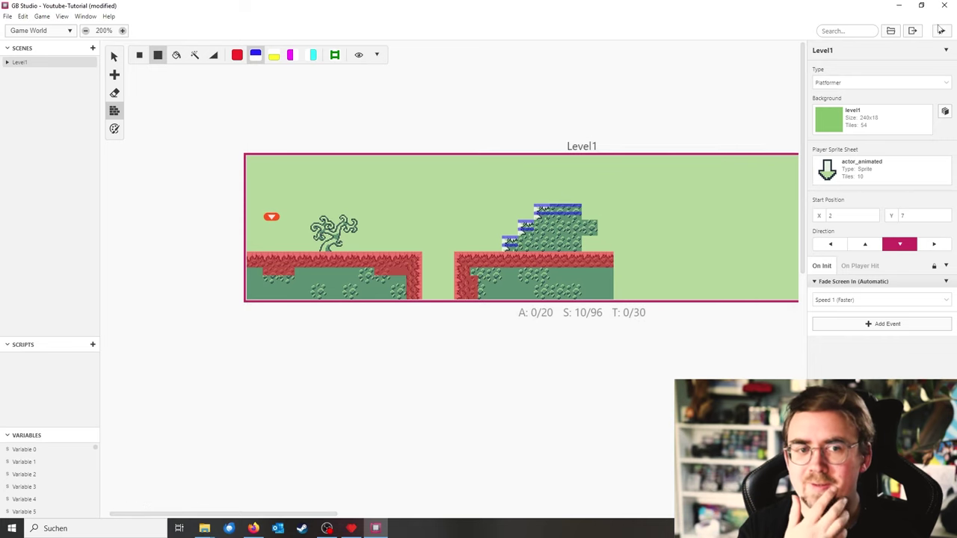
Build and run the game, and test walking and jumping on the first platform and across the gap to the second
key(ctrl+b)
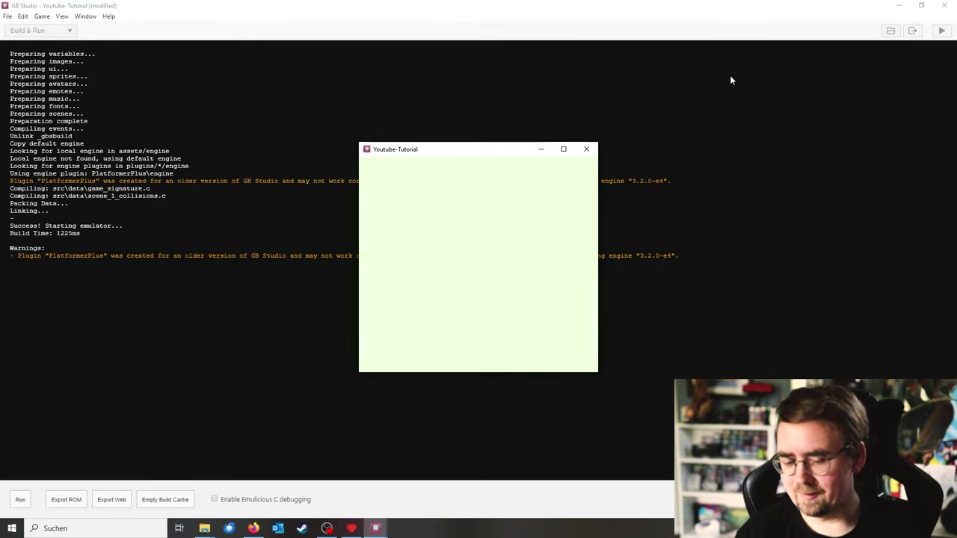
key(Right)
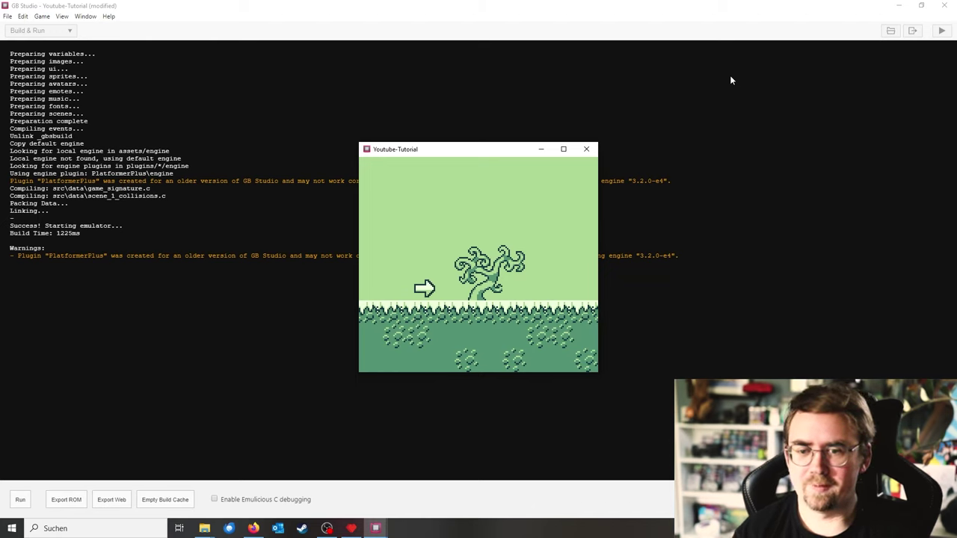
key(Up)
key(Right)
key(Up)
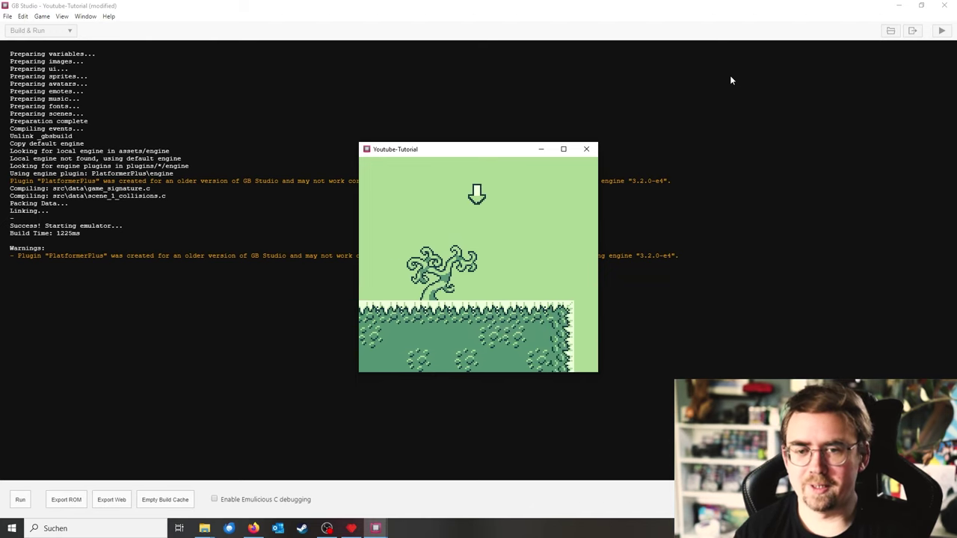
key(Left)
key(Up)
key(Right)
key(Left)
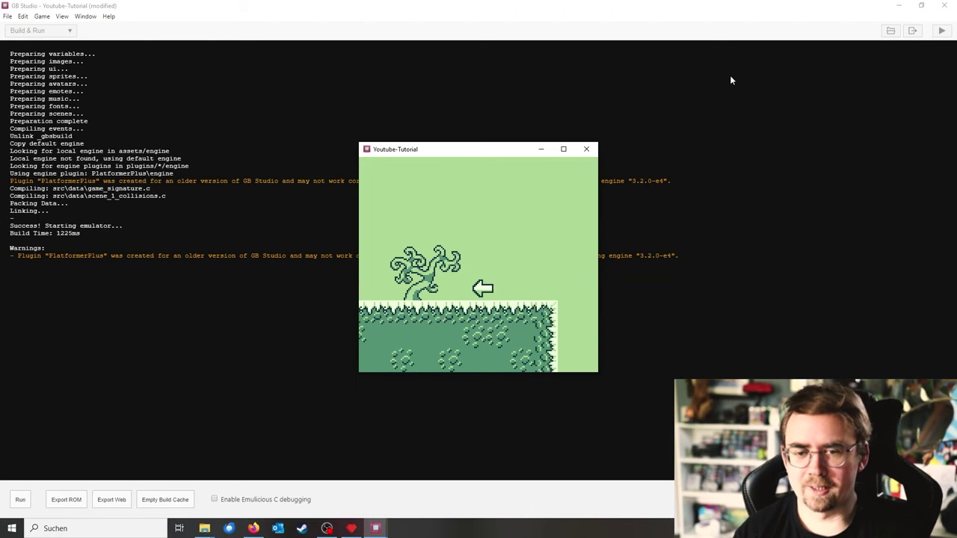
key(Down)
key(Right)
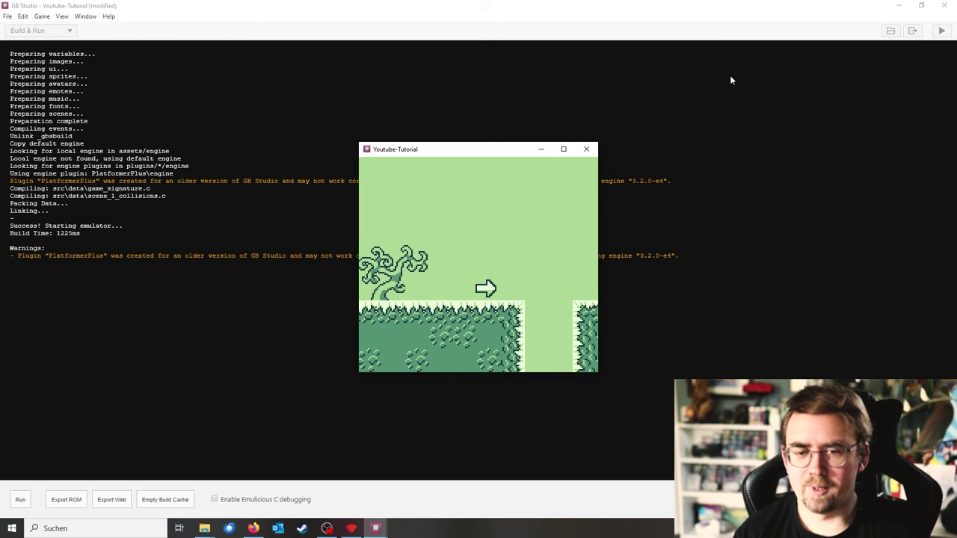
key(Up)
key(Right)
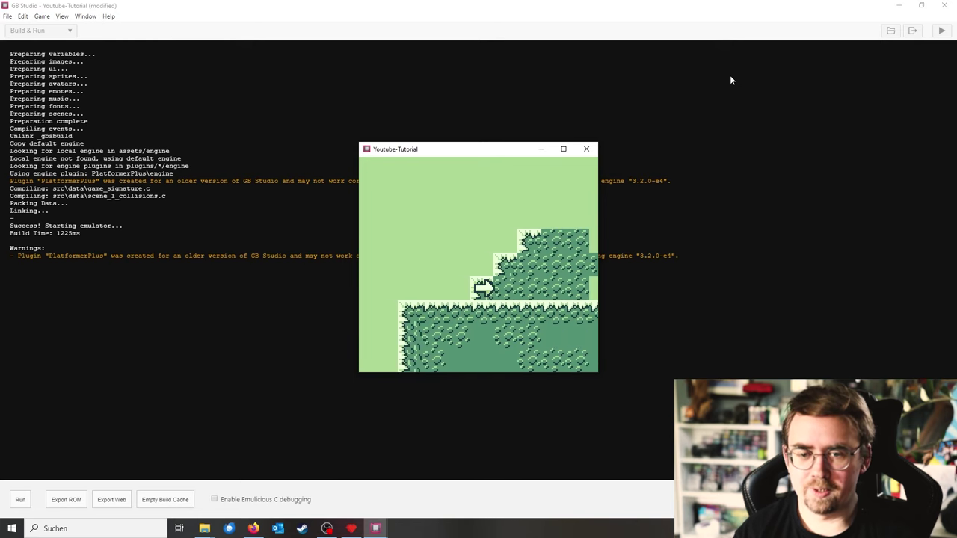
Test jumping up and passing through the hill's one-way steps, and close the game and return to the game world
key(Left)
key(Down)
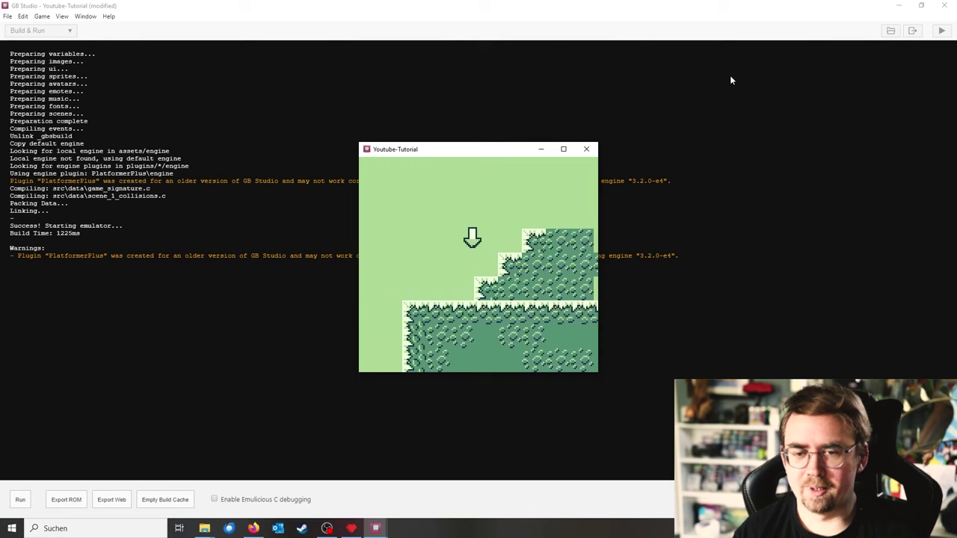
key(Right)
key(Right)
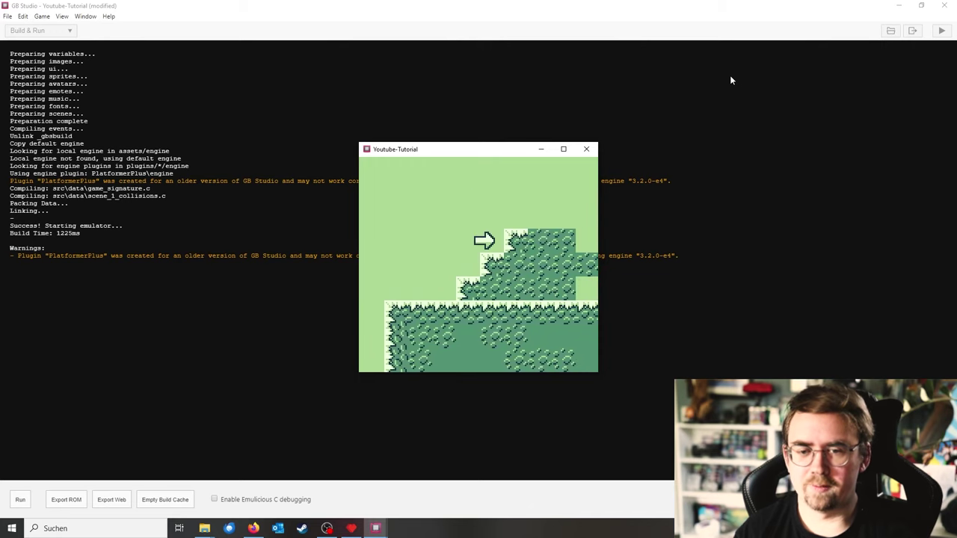
key(Up)
key(Left)
key(Right)
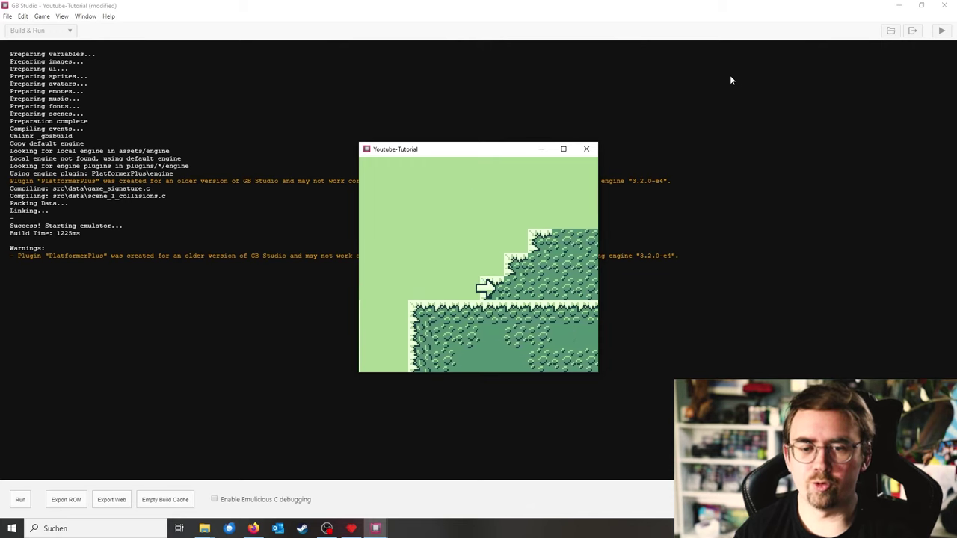
key(Up)
key(Right)
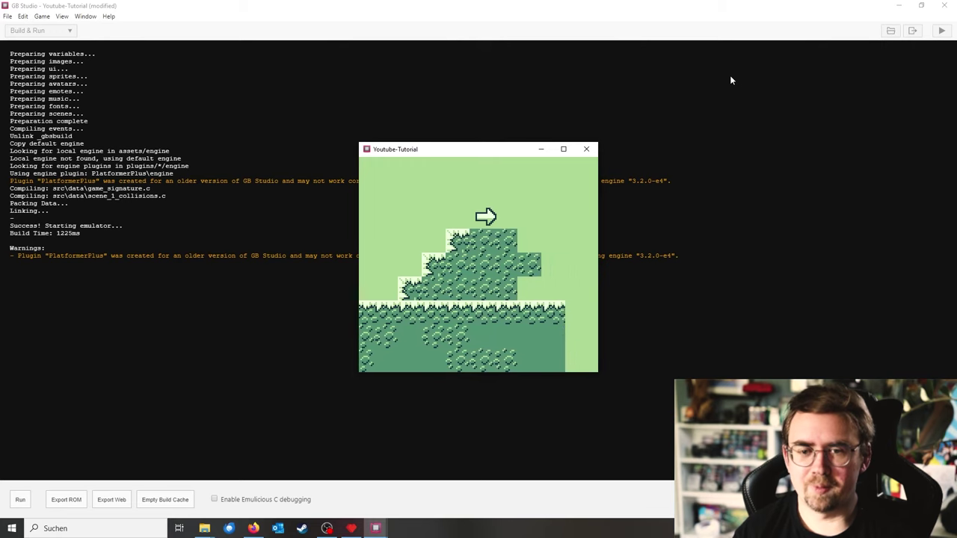
key(Left)
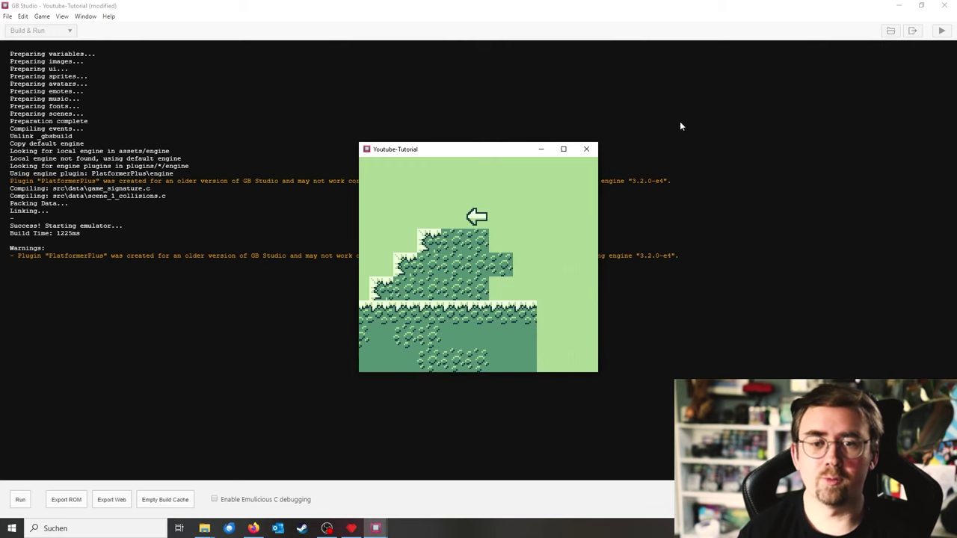
click(586, 149)
click(47, 32)
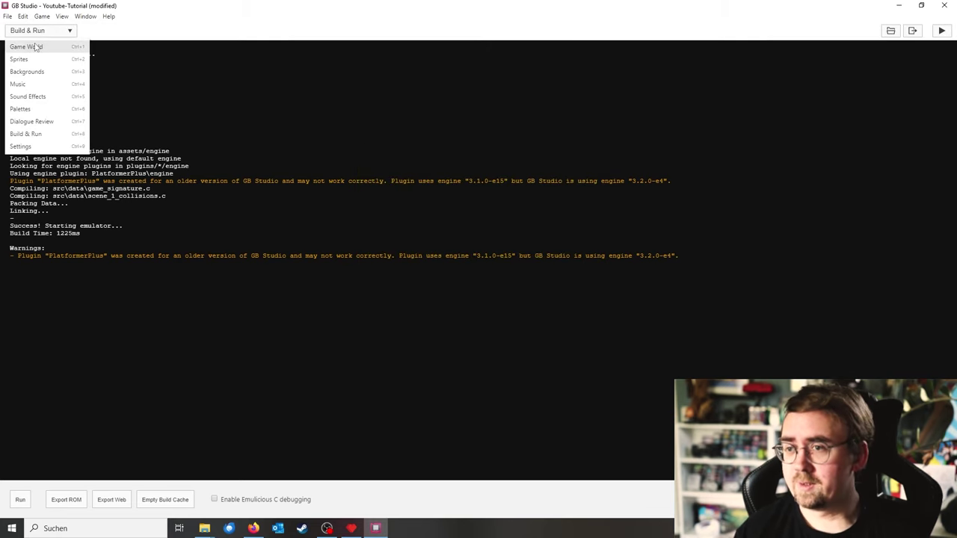
click(37, 46)
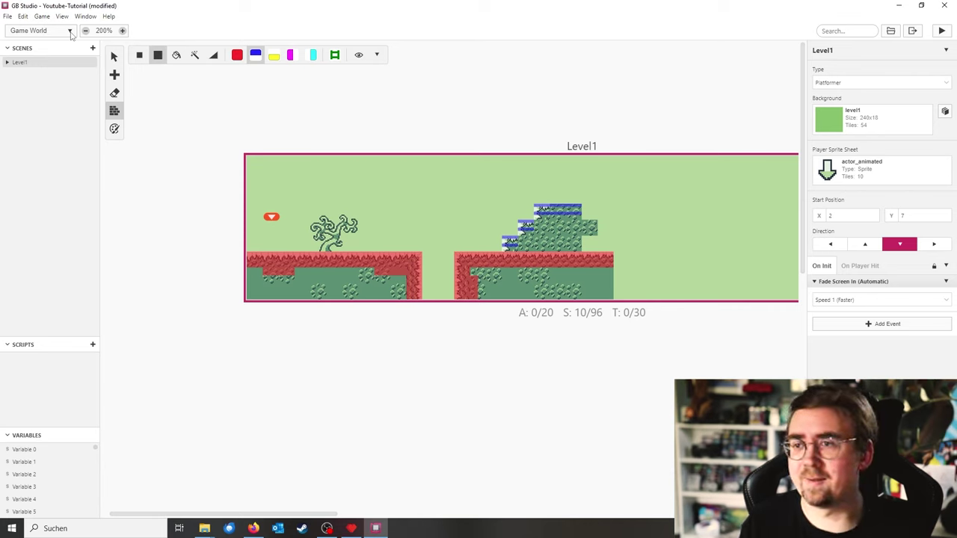
Open the project settings and examine the engine options for Platformer, Platformer Plus Level Controls and Platformer Plus
click(70, 33)
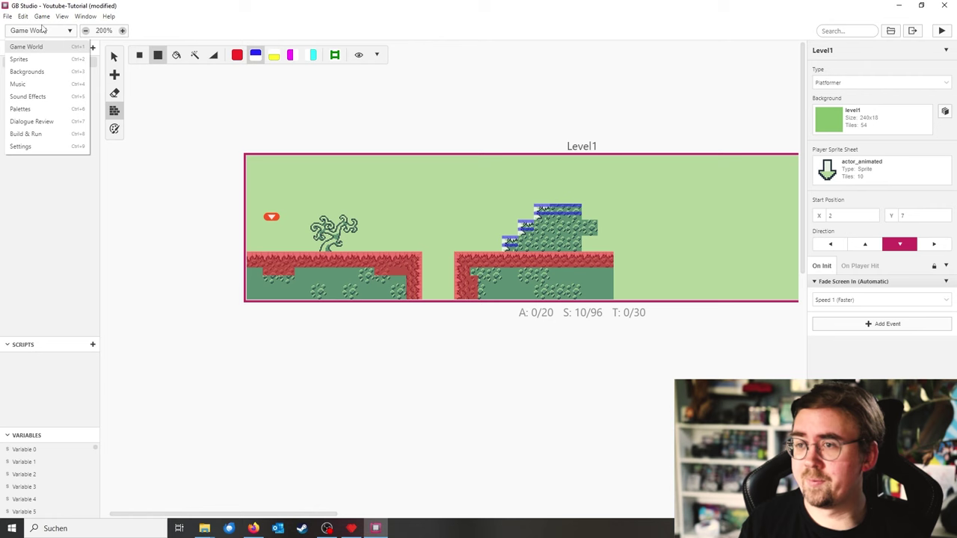
click(21, 147)
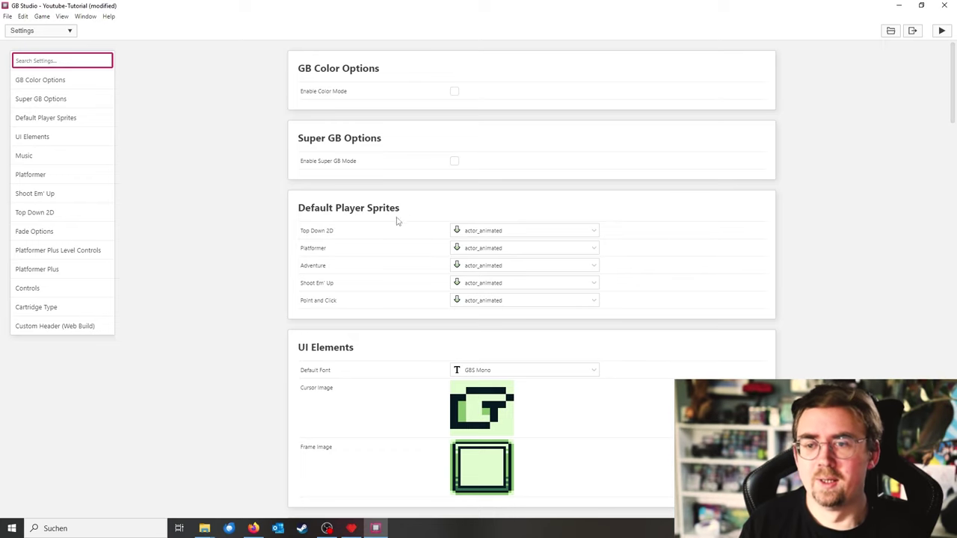
scroll(366, 234, down, 1)
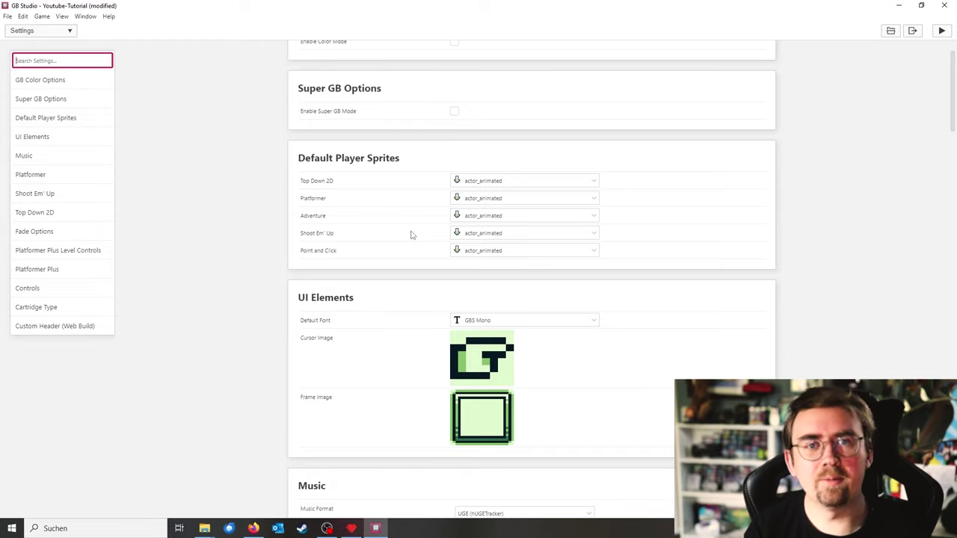
scroll(455, 212, down, 3)
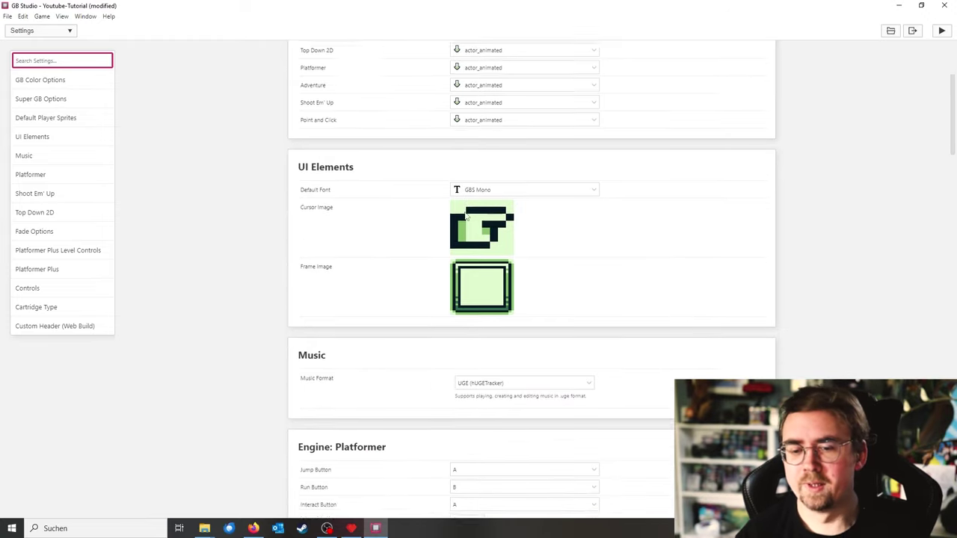
scroll(476, 250, down, 3)
scroll(500, 268, down, 5)
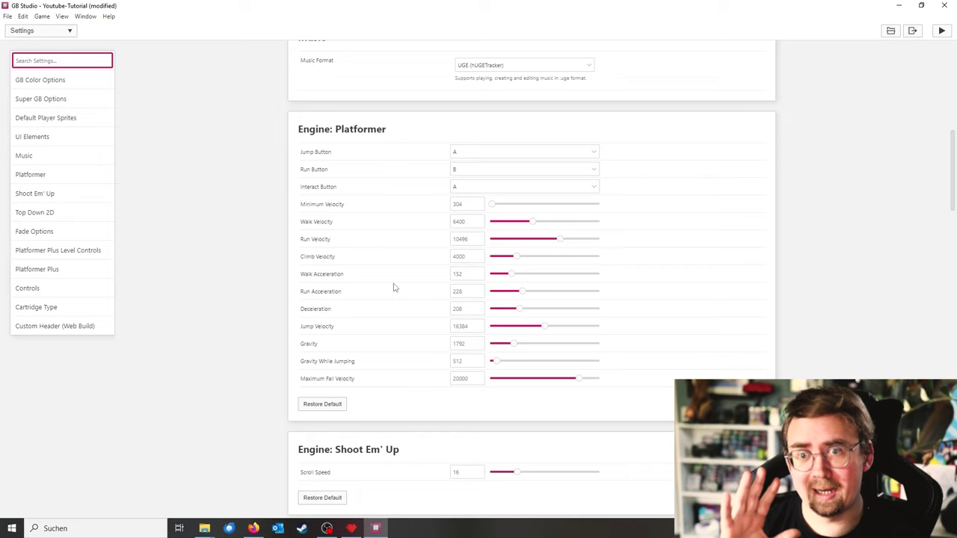
scroll(394, 287, down, 4)
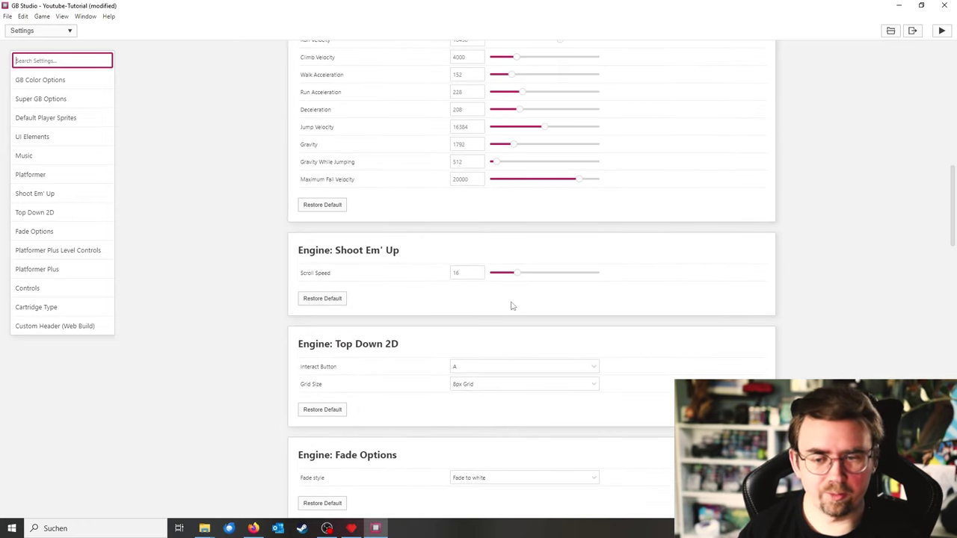
scroll(512, 306, down, 2)
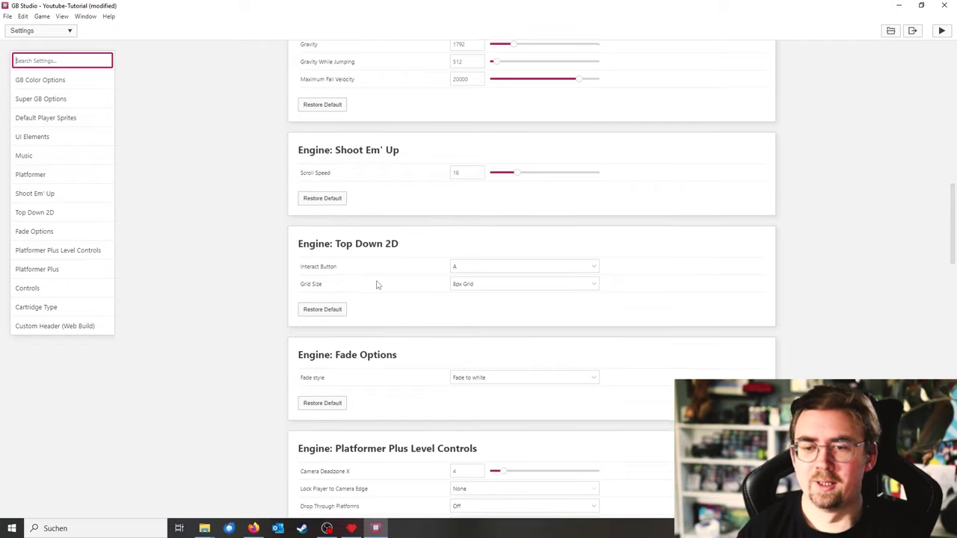
scroll(378, 285, down, 1)
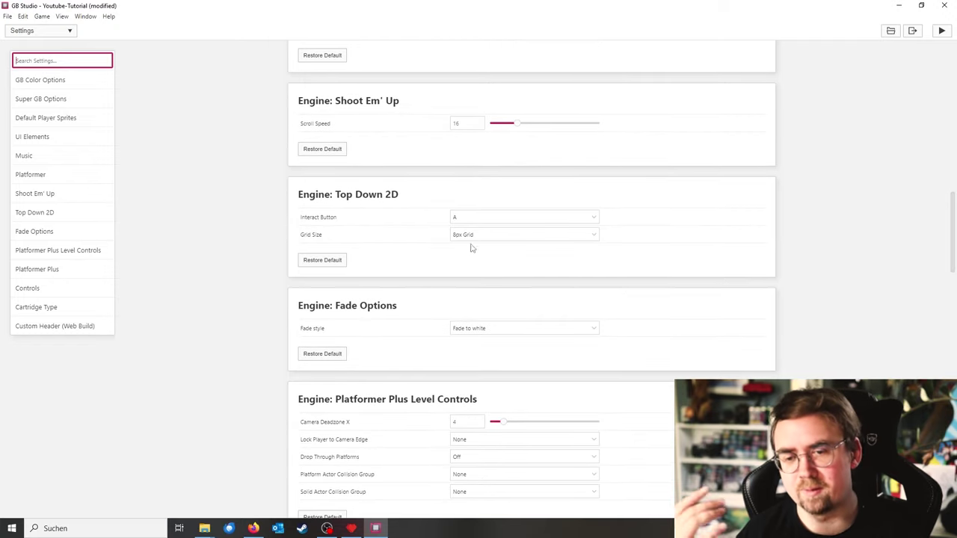
scroll(550, 315, down, 2)
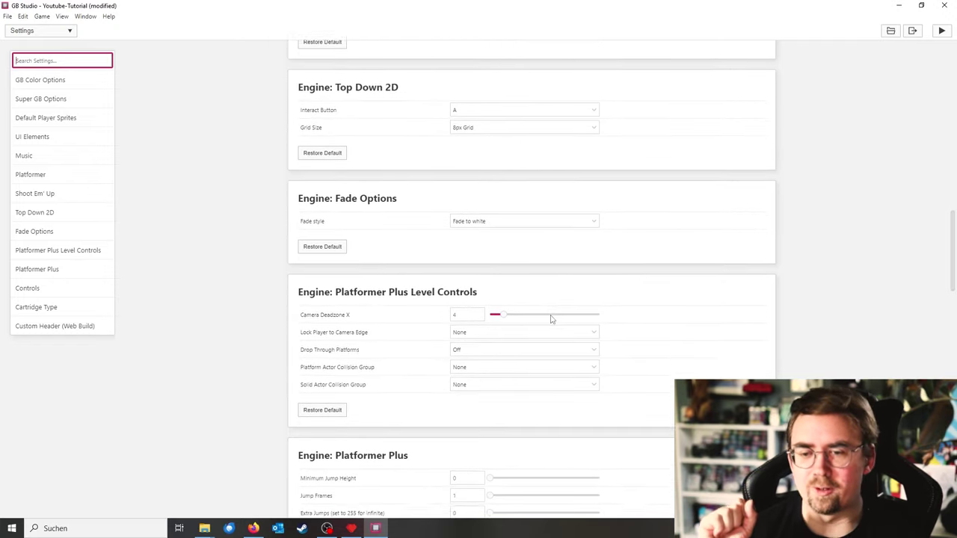
scroll(551, 319, down, 4)
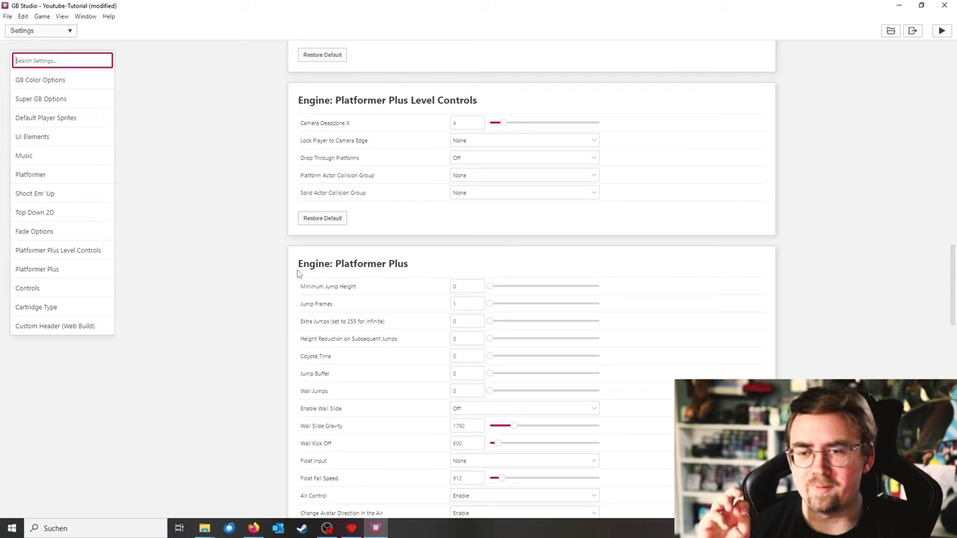